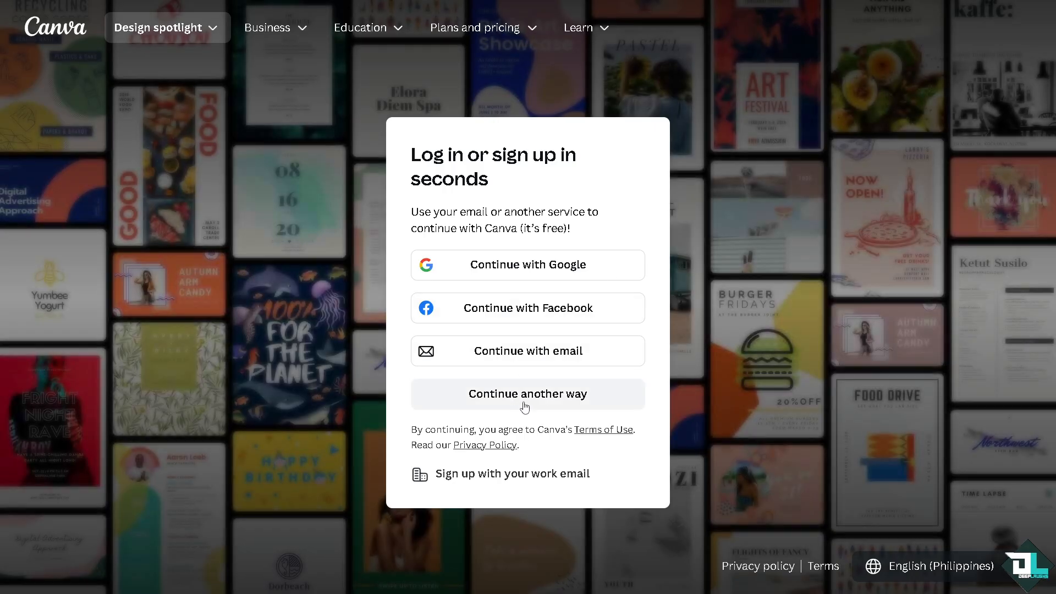
Start signing in to a Canva account from the Log in / Sign up option.
{"action": "left_click", "coordinate": [523, 405]}
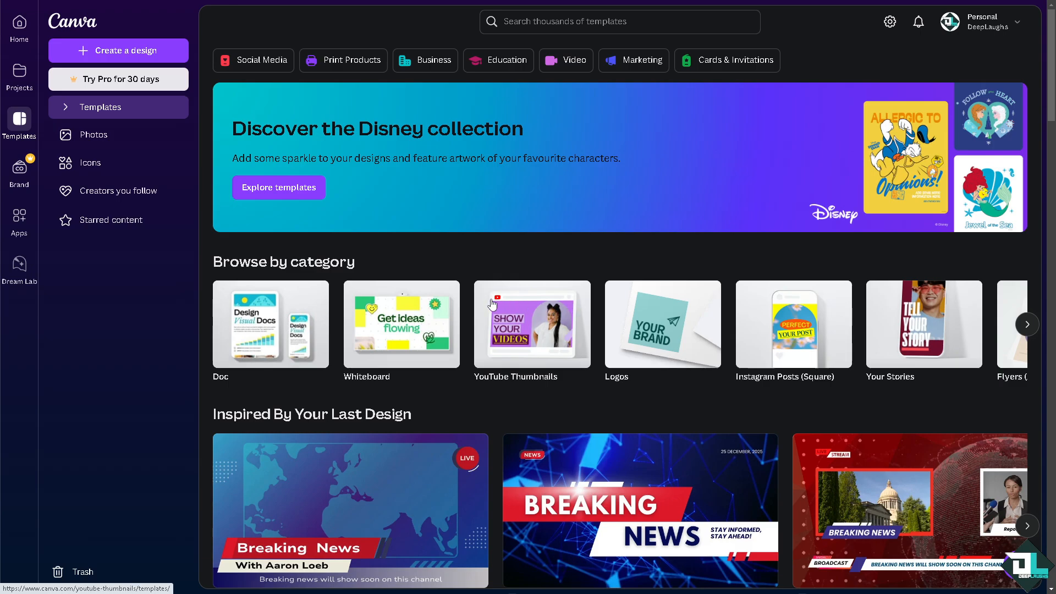
Expand the Templates section in the sidebar to start a new blank design.
{"action": "left_click", "coordinate": [65, 108]}
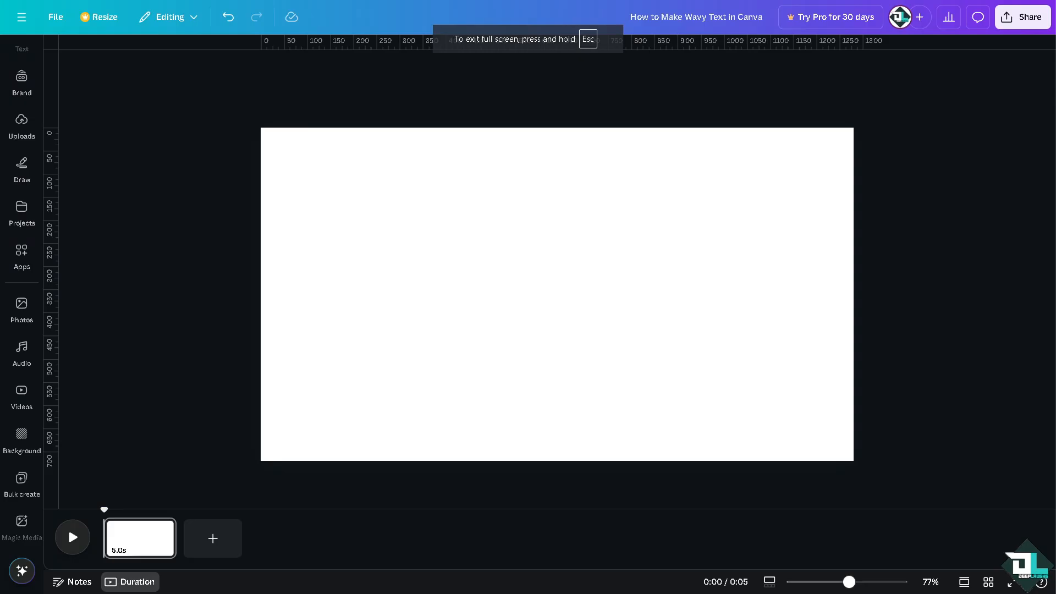
Add the wavy-text thumbnail from Uploads to the page.
{"action": "left_click", "coordinate": [22, 259]}
{"action": "left_click", "coordinate": [21, 122]}
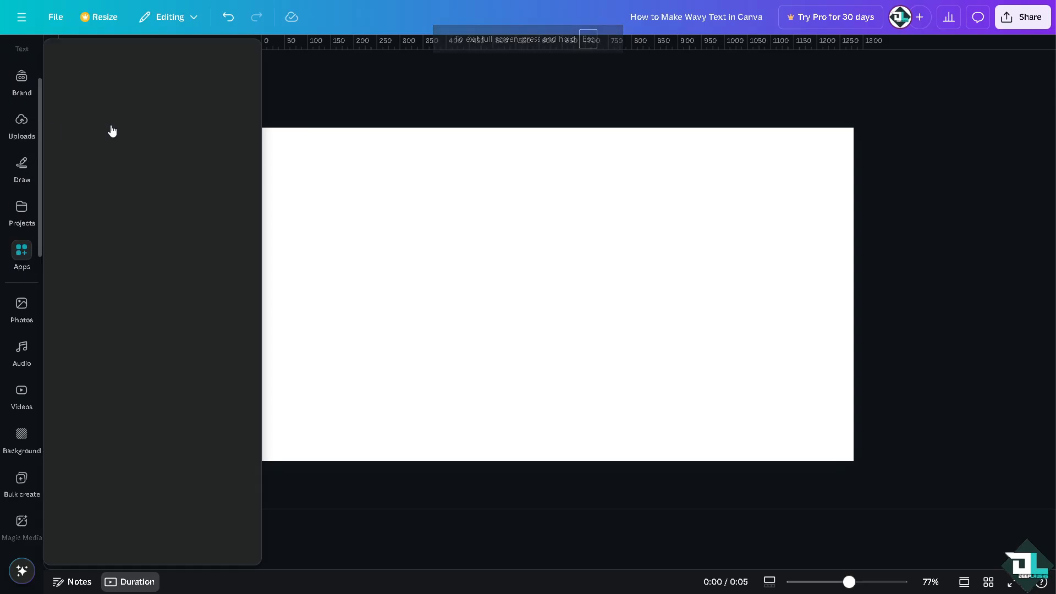
{"action": "left_click", "coordinate": [97, 200]}
Move the thumbnail to the page's top-left corner and shrink it to about half size.
{"action": "left_click", "coordinate": [276, 48]}
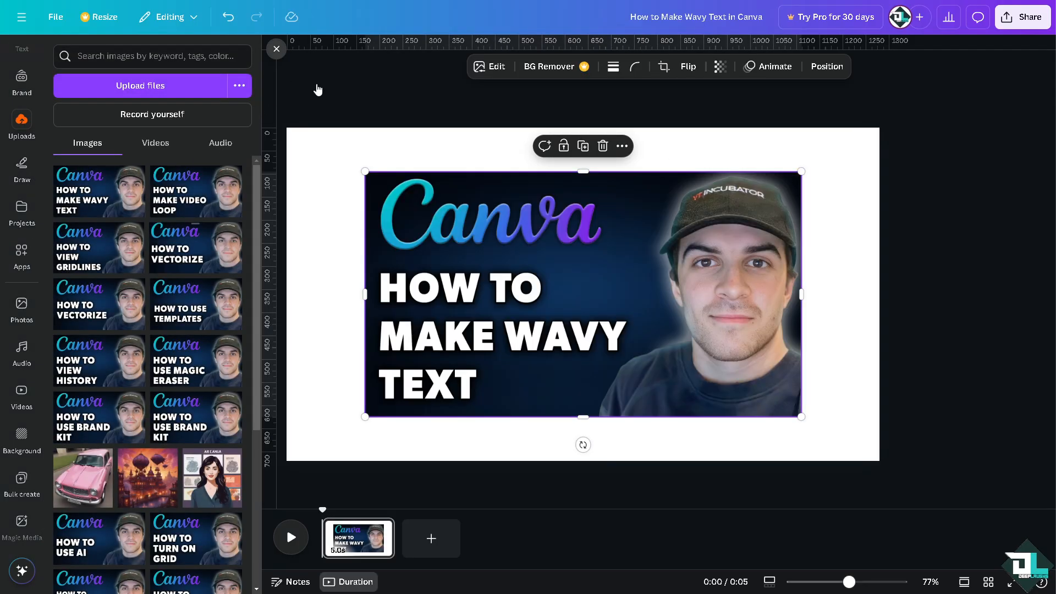
{"action": "left_click_drag", "start_coordinate": [412, 198], "coordinate": [335, 153]}
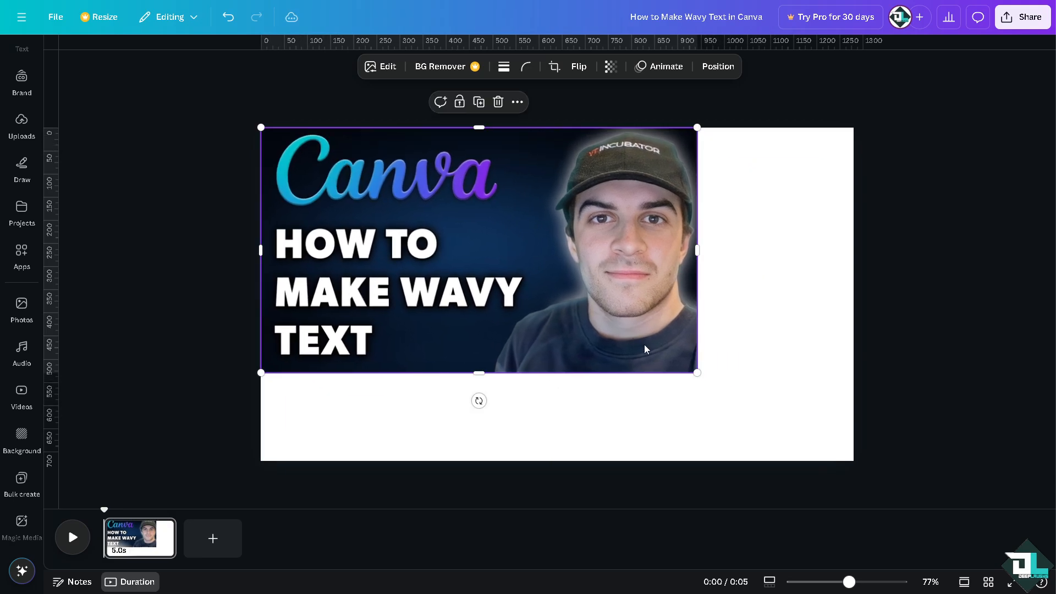
{"action": "left_click_drag", "start_coordinate": [697, 374], "coordinate": [561, 298]}
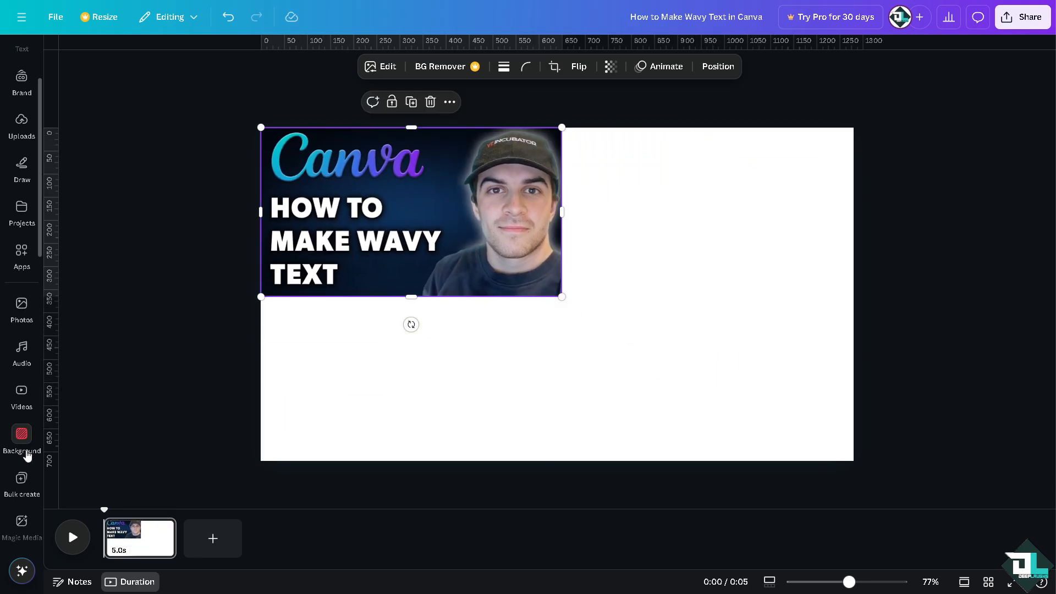
{"action": "left_click", "coordinate": [21, 435]}
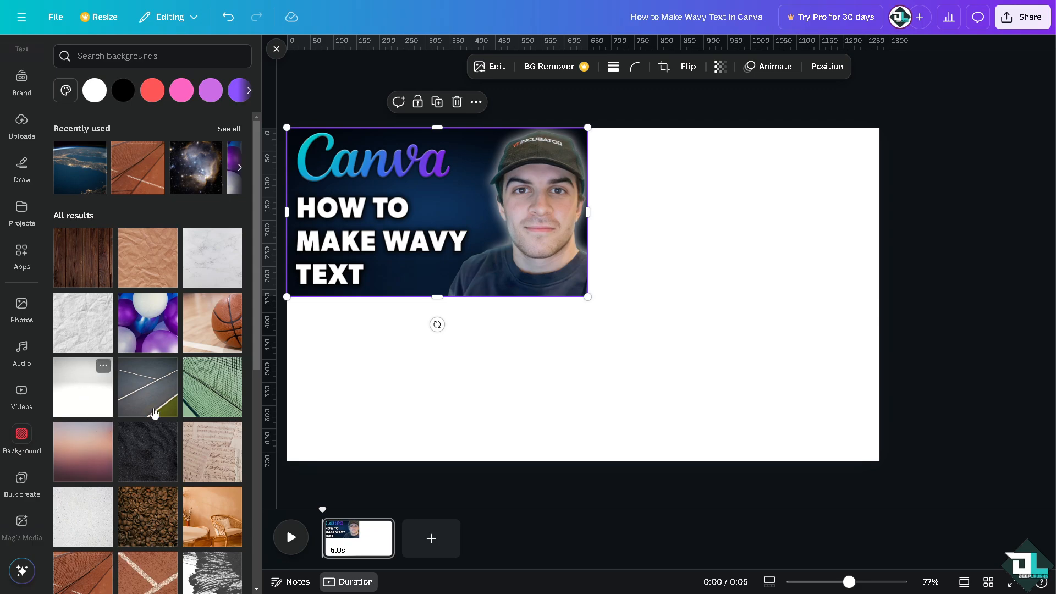
Try the white marble background, then switch the page background to the basketball photo.
{"action": "left_click", "coordinate": [219, 258]}
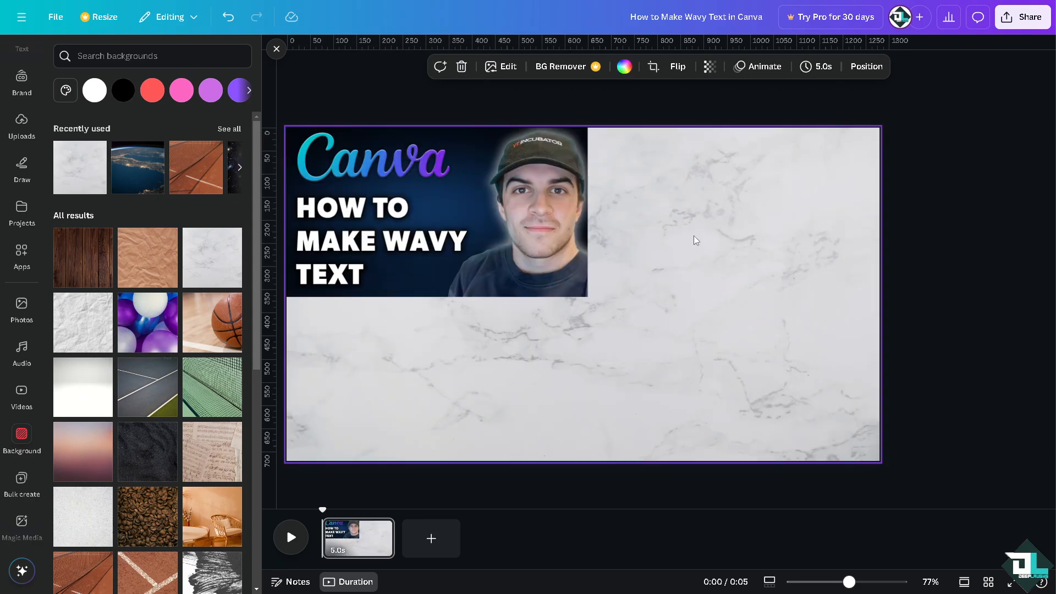
{"action": "left_click", "coordinate": [226, 298]}
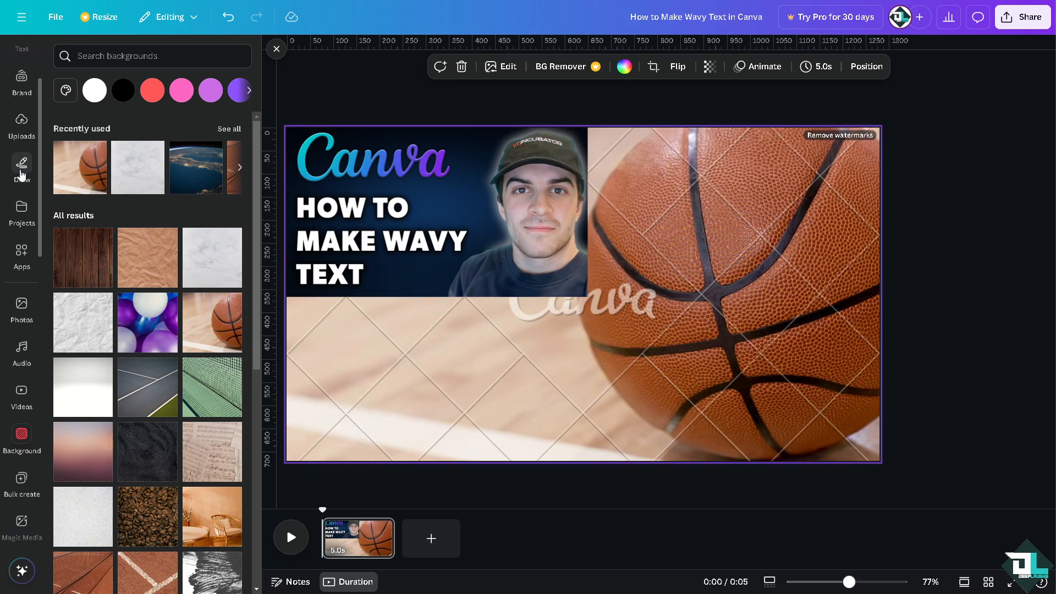
{"action": "scroll", "coordinate": [33, 165], "scroll_direction": "up", "scroll_amount": 1}
{"action": "scroll", "coordinate": [35, 163], "scroll_direction": "up", "scroll_amount": 1}
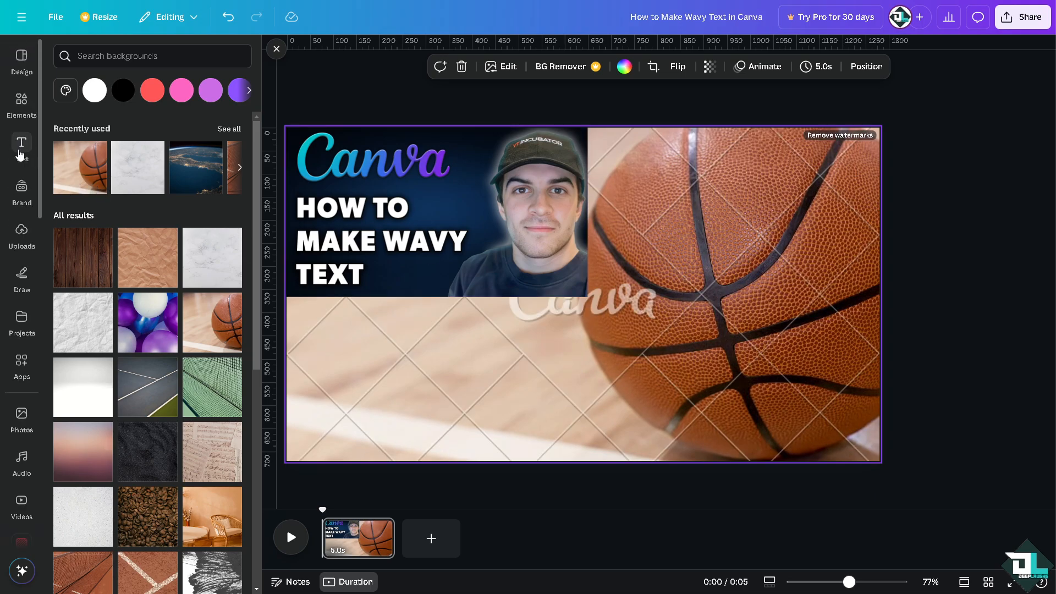
{"action": "left_click", "coordinate": [21, 149]}
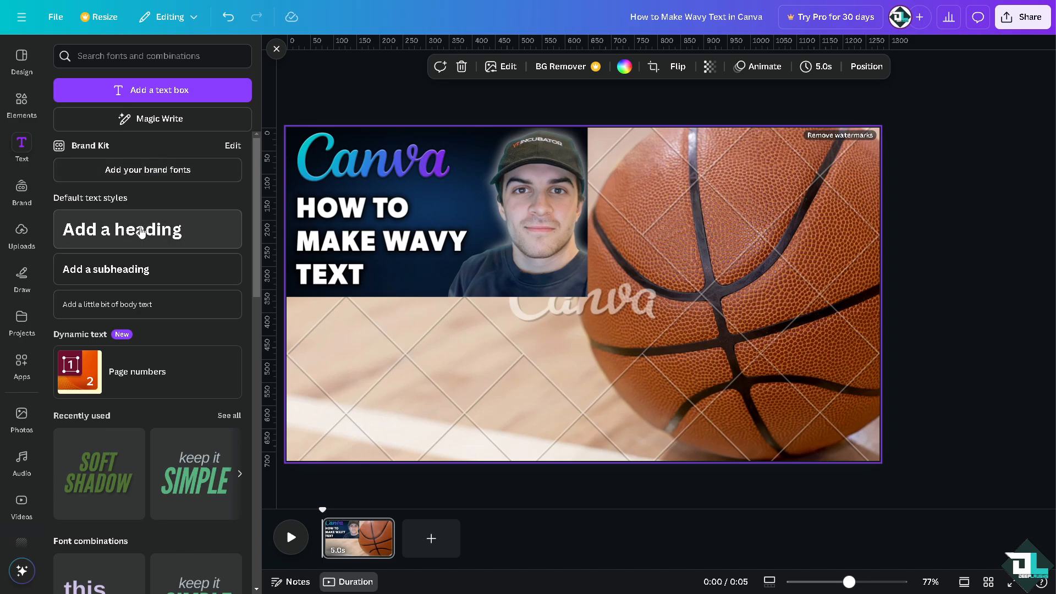
Add an 'Add a heading' text box and delete the basketball background image.
{"action": "left_click", "coordinate": [141, 232]}
{"action": "left_click", "coordinate": [758, 226]}
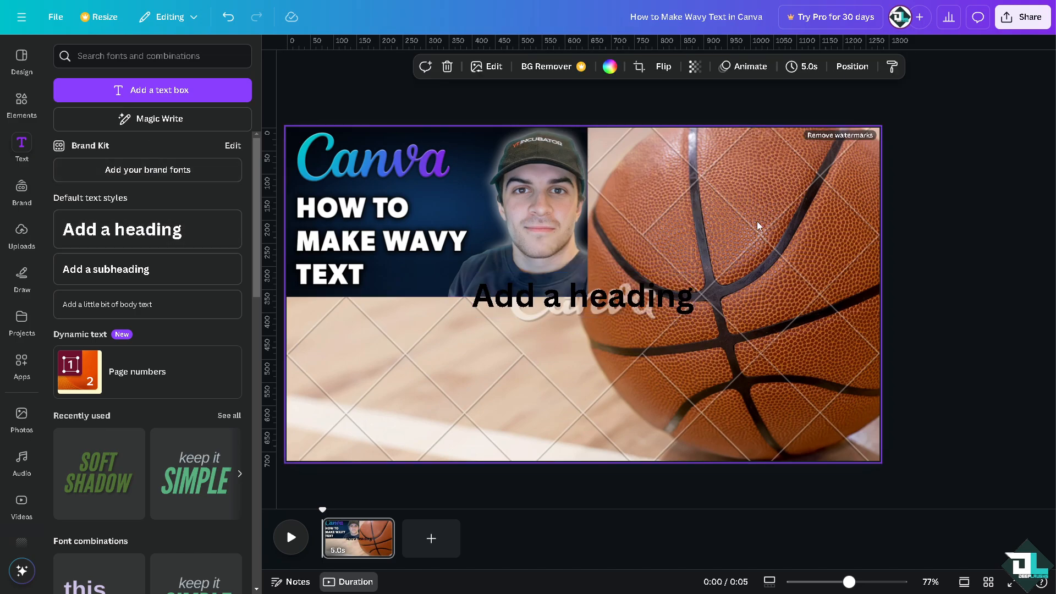
{"action": "left_click", "coordinate": [635, 300]}
{"action": "left_click", "coordinate": [756, 246]}
{"action": "key", "text": "Delete"}
Apply the crumpled white paper background and move the heading below the thumbnail on the left.
{"action": "scroll", "coordinate": [22, 397], "scroll_direction": "down", "scroll_amount": 4}
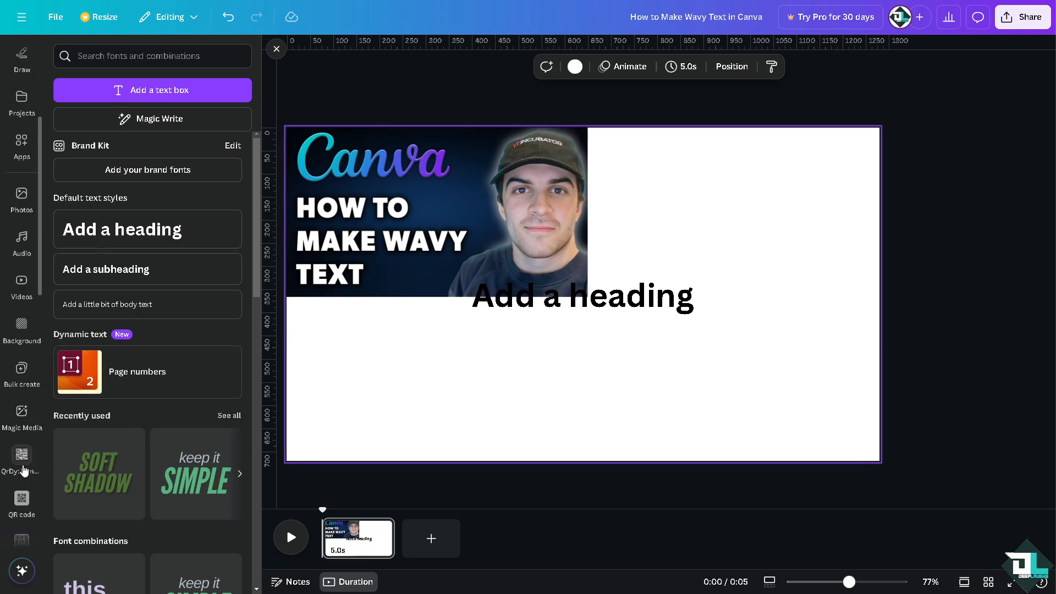
{"action": "left_click", "coordinate": [22, 326]}
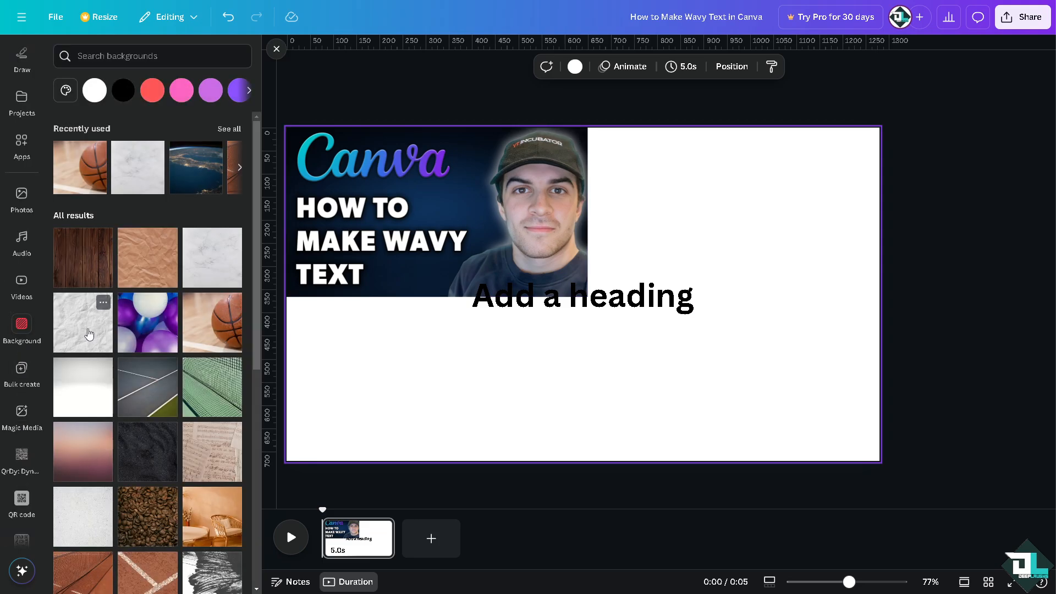
{"action": "left_click", "coordinate": [93, 316]}
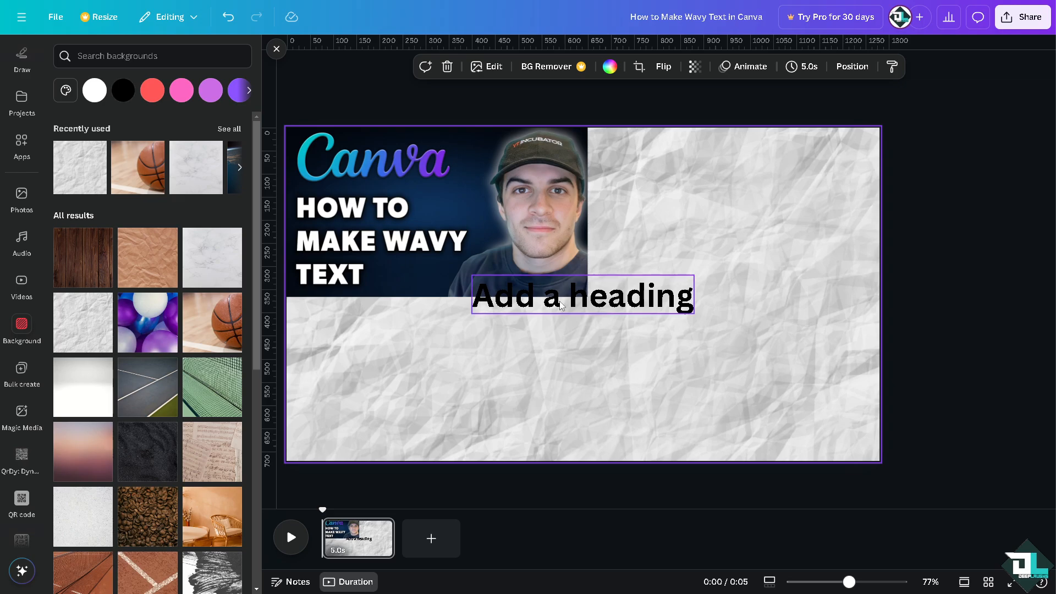
{"action": "left_click", "coordinate": [561, 306]}
{"action": "left_click_drag", "start_coordinate": [561, 306], "coordinate": [423, 348]}
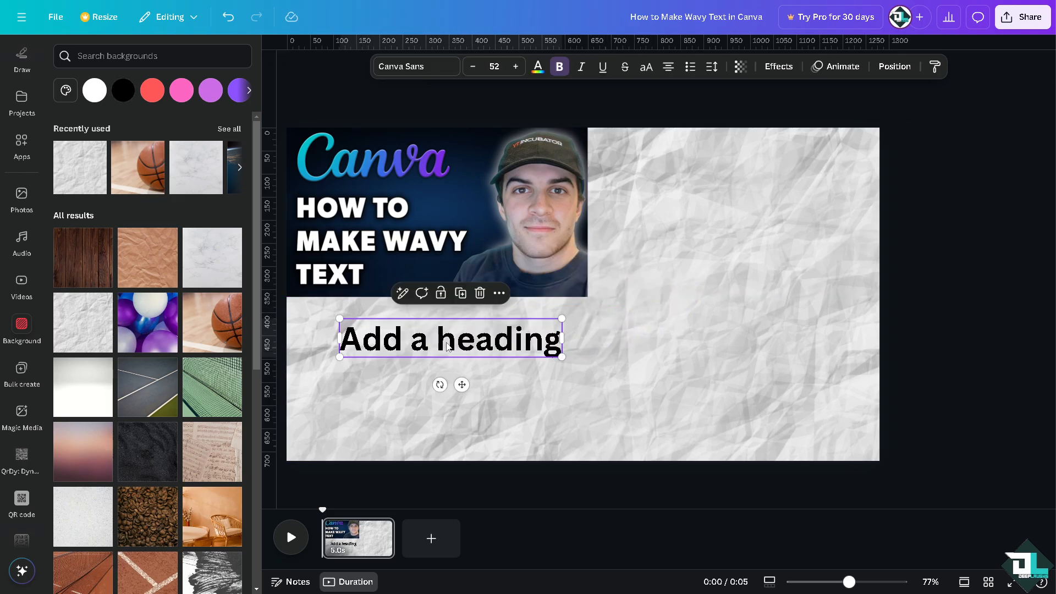
Paste the video title into the heading and delete 'in Canva' from its second line.
{"action": "double_click", "coordinate": [475, 334]}
{"action": "type", "text": "How to Make Wavy Text in Canva"}
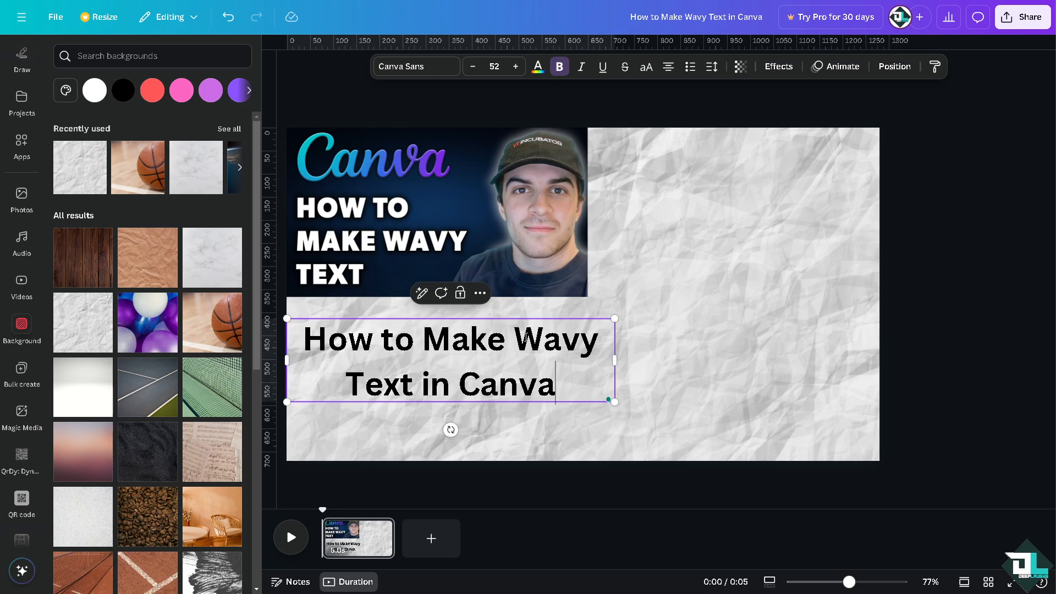
{"action": "left_click", "coordinate": [694, 350]}
{"action": "left_click_drag", "start_coordinate": [527, 348], "coordinate": [542, 338]}
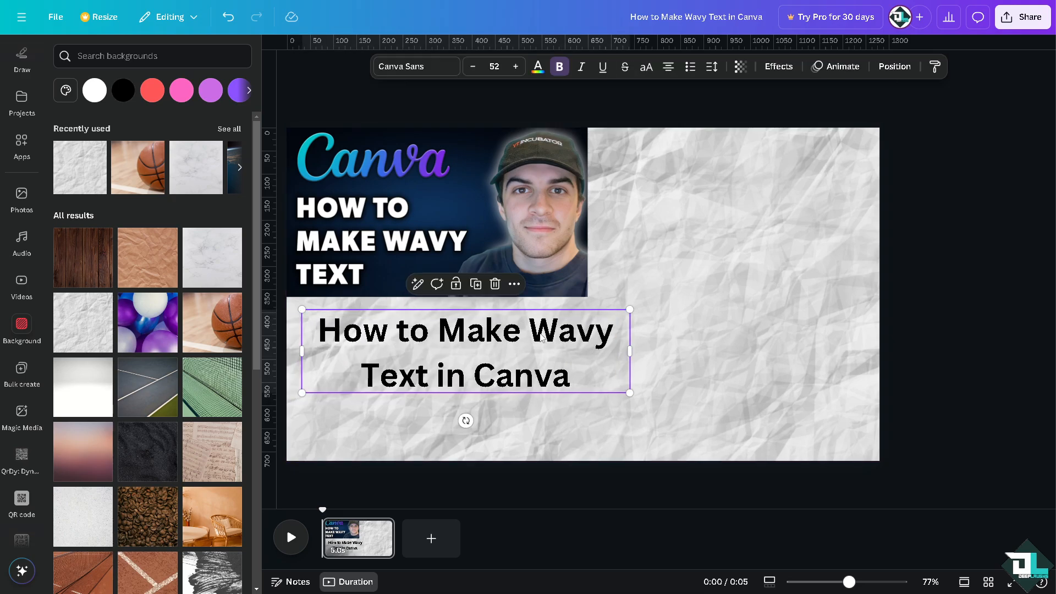
{"action": "double_click", "coordinate": [593, 339]}
{"action": "left_click", "coordinate": [526, 335]}
{"action": "left_click", "coordinate": [531, 376]}
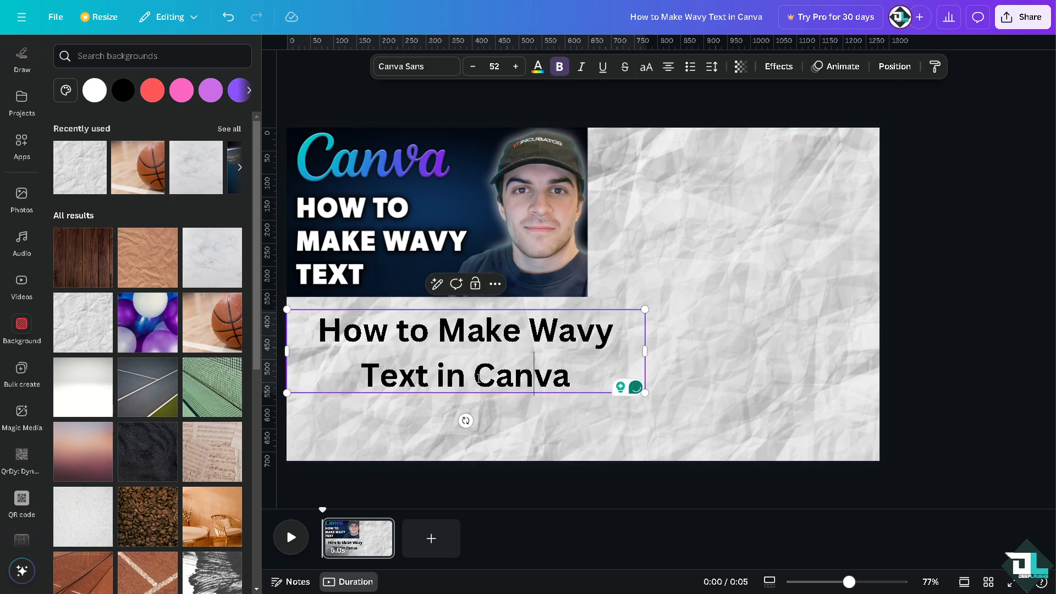
{"action": "left_click_drag", "start_coordinate": [437, 377], "coordinate": [573, 378]}
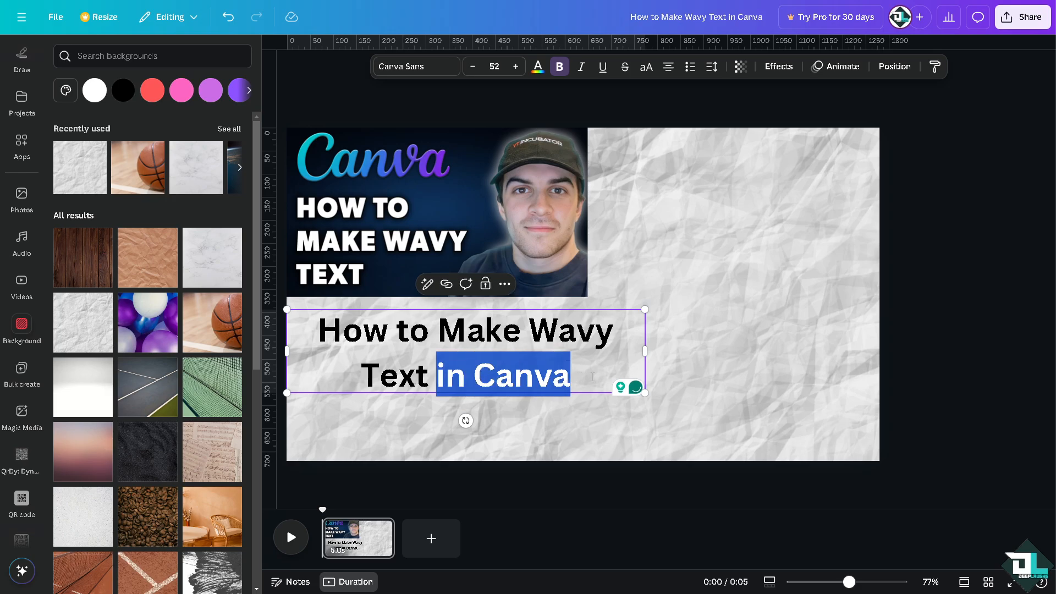
{"action": "key", "text": "BackSpace"}
Widen the heading onto one line, set font size 30, and centre it below the thumbnail.
{"action": "left_click_drag", "start_coordinate": [641, 348], "coordinate": [793, 352]}
{"action": "left_click", "coordinate": [693, 345]}
{"action": "left_click_drag", "start_coordinate": [694, 345], "coordinate": [671, 348]}
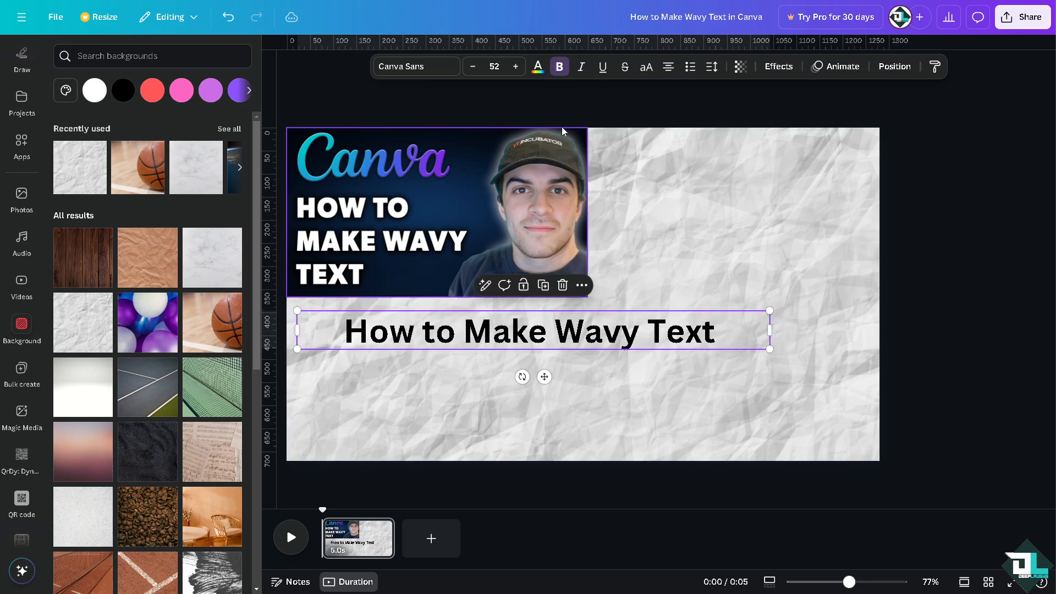
{"action": "left_click", "coordinate": [499, 67]}
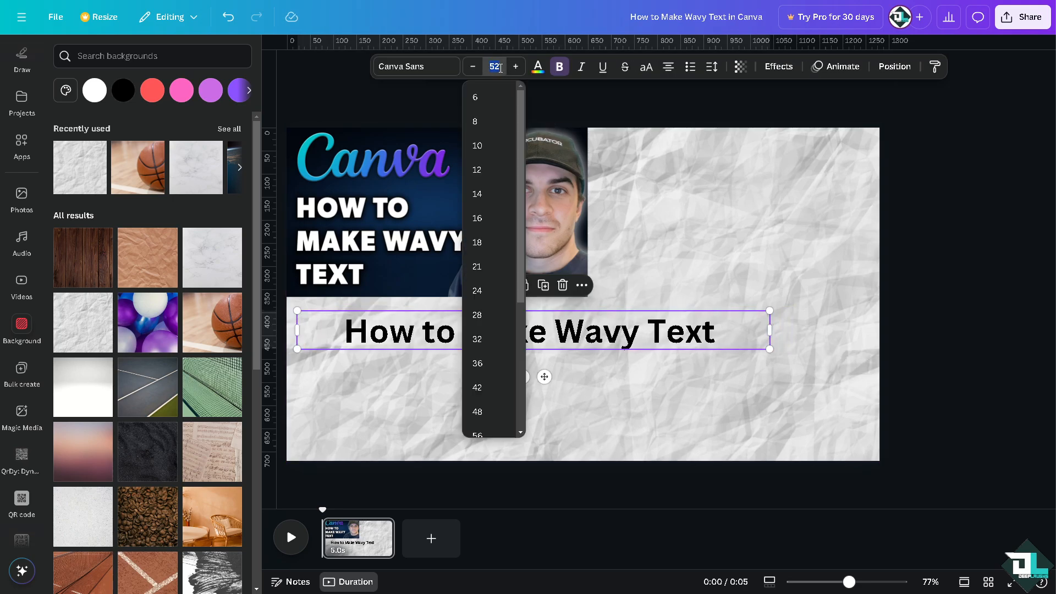
{"action": "type", "text": "30"}
{"action": "key", "text": "Return"}
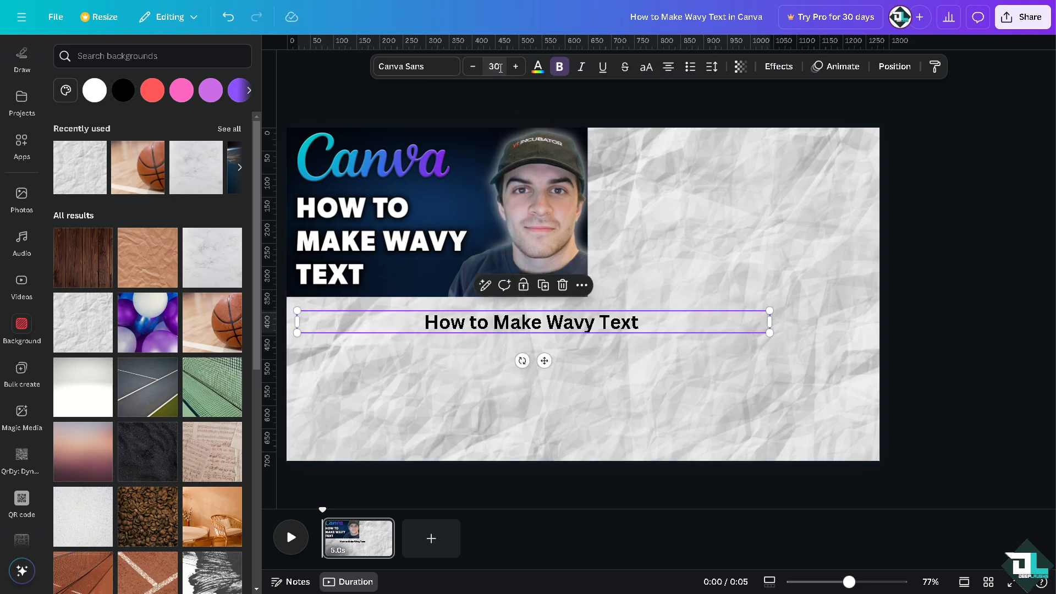
{"action": "left_click", "coordinate": [688, 346]}
{"action": "left_click_drag", "start_coordinate": [597, 325], "coordinate": [614, 347]}
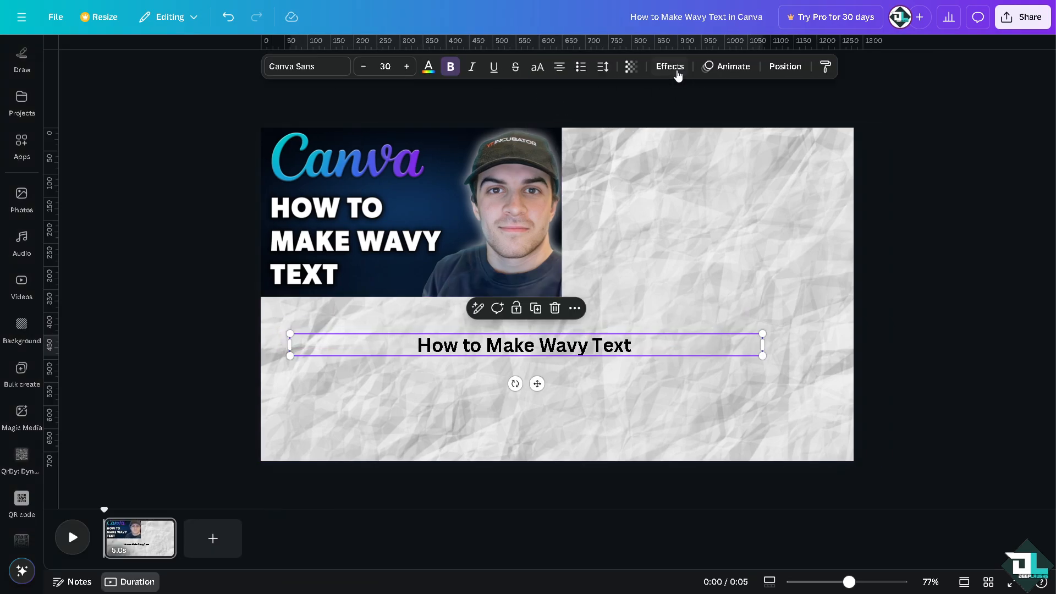
Apply the Curve effect to the heading and settle it at a slight -8.
{"action": "left_click", "coordinate": [779, 66]}
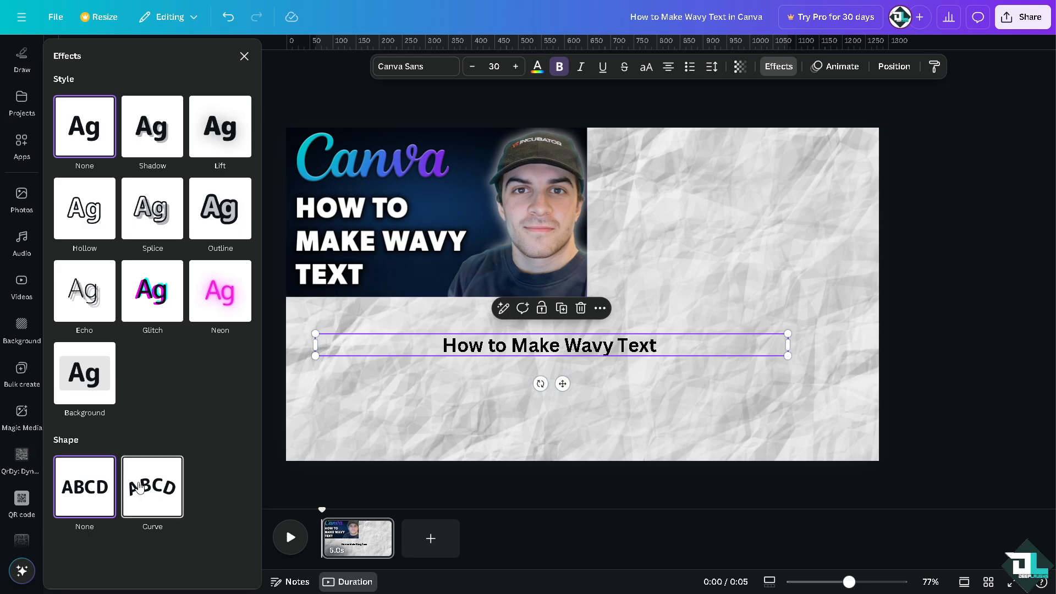
{"action": "left_click", "coordinate": [139, 487]}
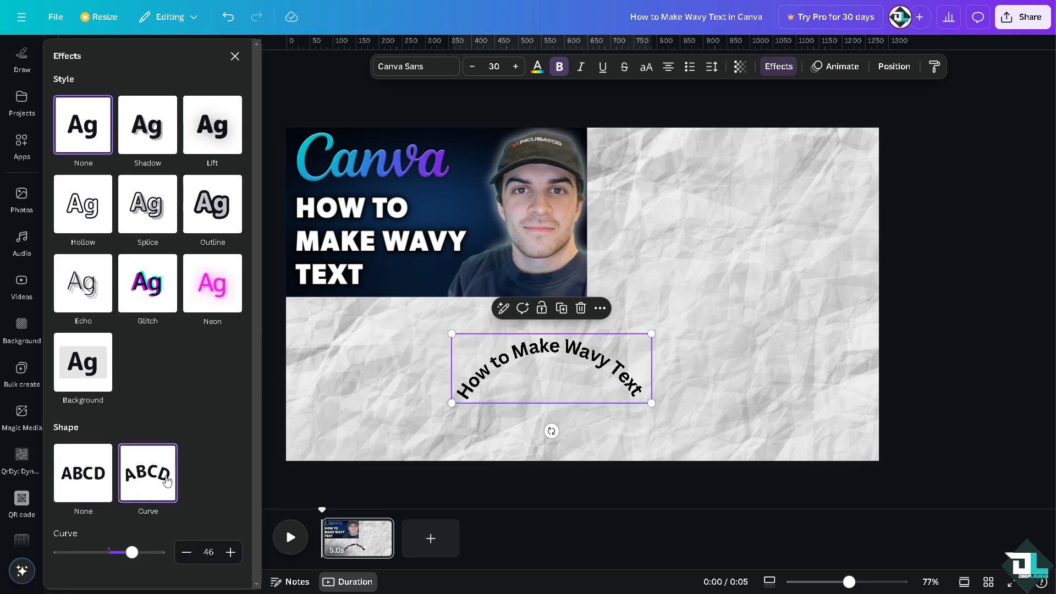
{"action": "left_click_drag", "start_coordinate": [132, 553], "coordinate": [105, 553]}
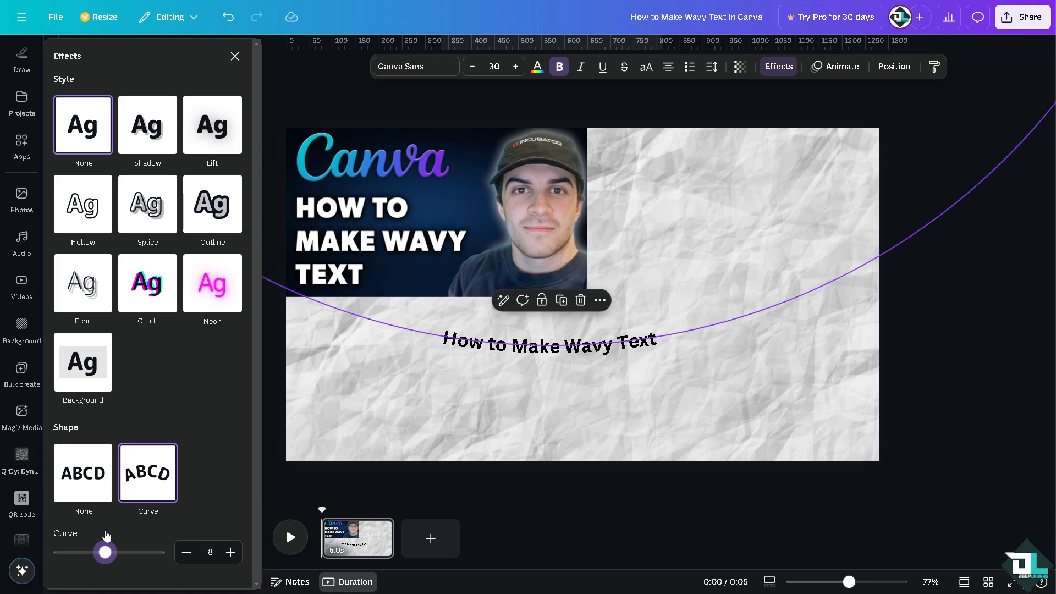
{"action": "left_click_drag", "start_coordinate": [105, 531], "coordinate": [105, 531]}
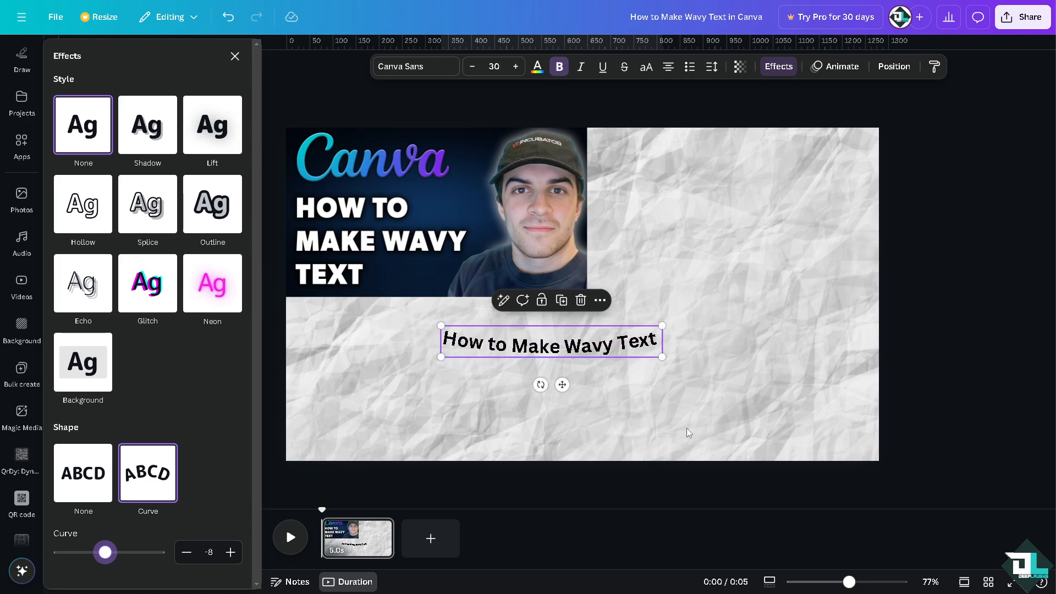
Move the curved heading left under the thumbnail and duplicate it with Ctrl+D.
{"action": "left_click_drag", "start_coordinate": [598, 355], "coordinate": [465, 353]}
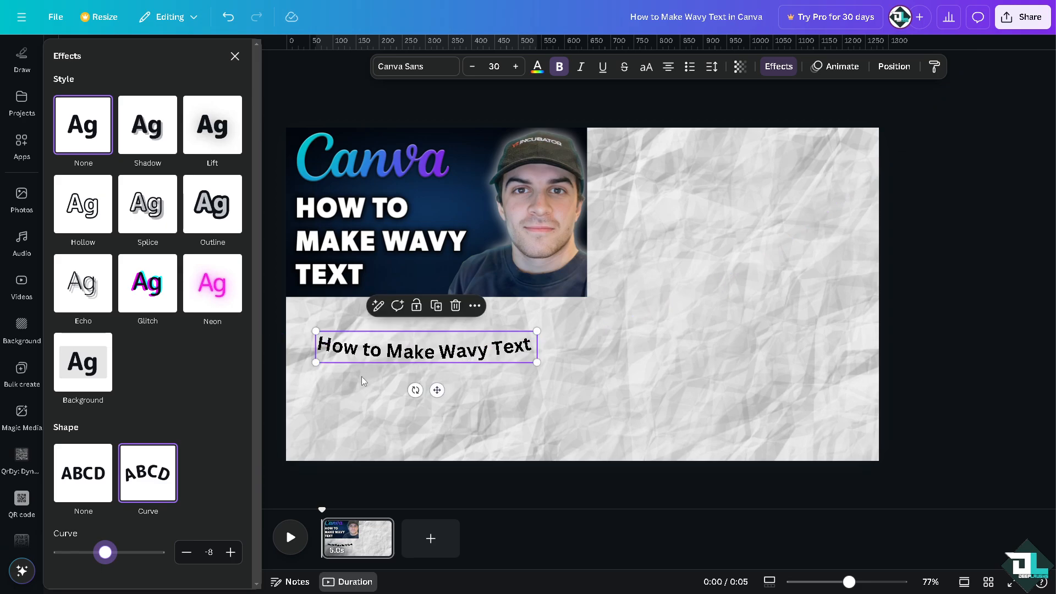
{"action": "left_click", "coordinate": [676, 385]}
{"action": "left_click", "coordinate": [447, 353]}
{"action": "key", "text": "ctrl+d"}
Change the duplicate's text to 'in Canva' and place it right after the heading.
{"action": "left_click_drag", "start_coordinate": [435, 360], "coordinate": [648, 347]}
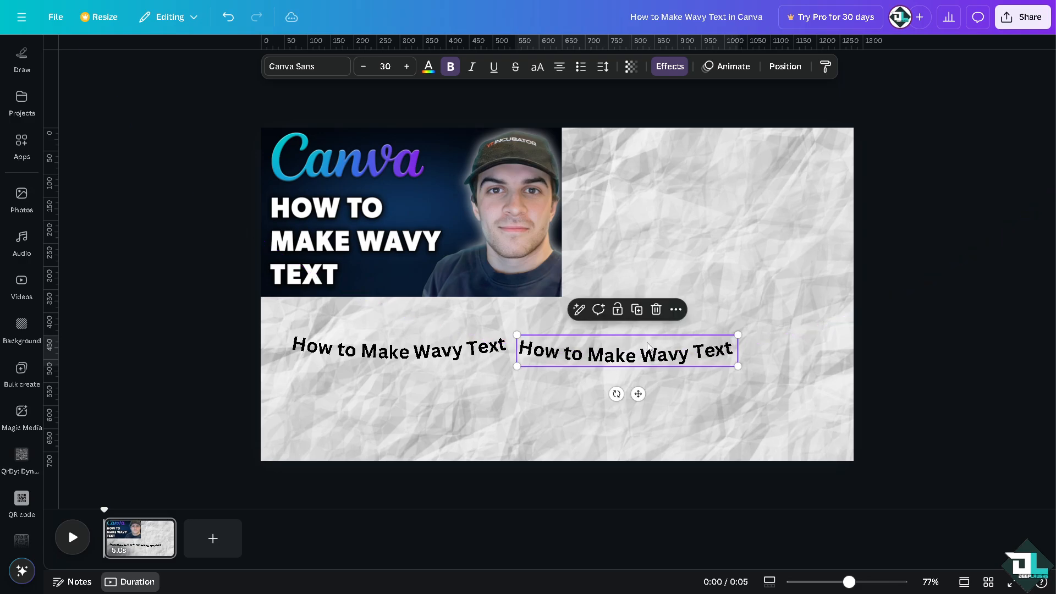
{"action": "double_click", "coordinate": [569, 355]}
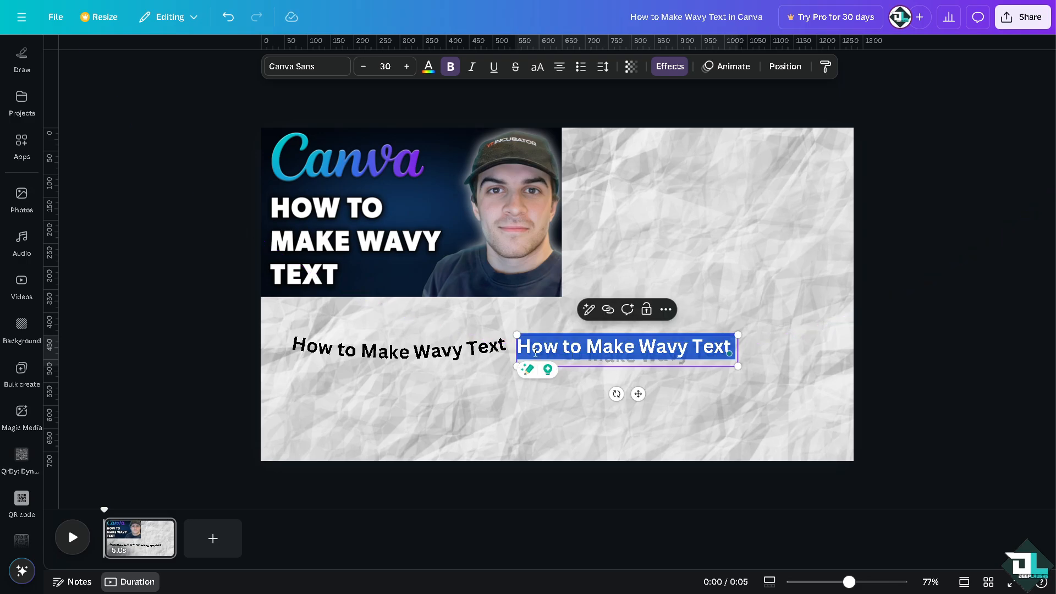
{"action": "key", "text": "BackSpace"}
{"action": "type", "text": "i"}
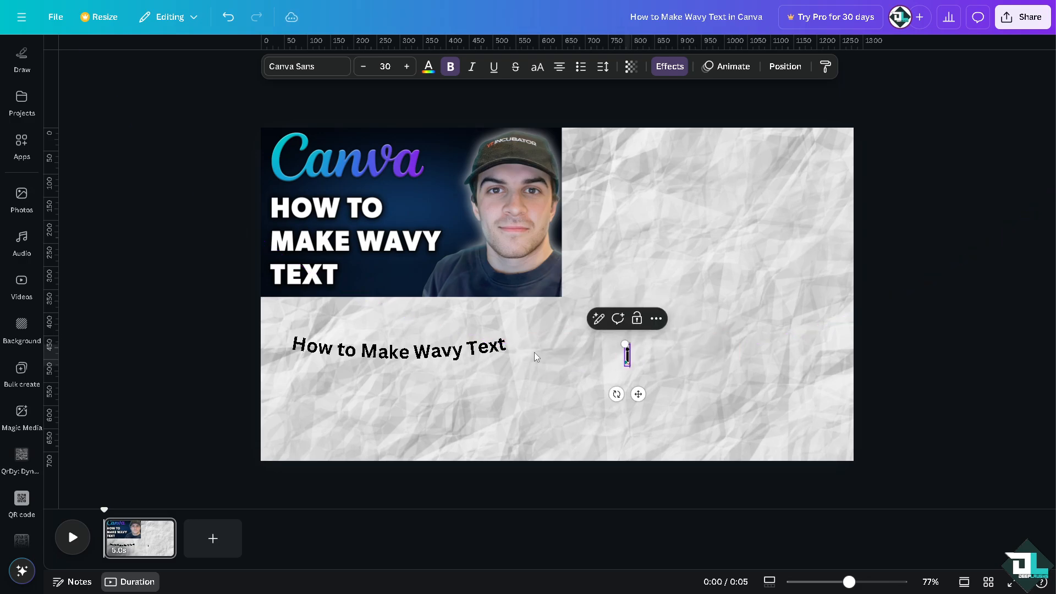
{"action": "type", "text": "n Canva"}
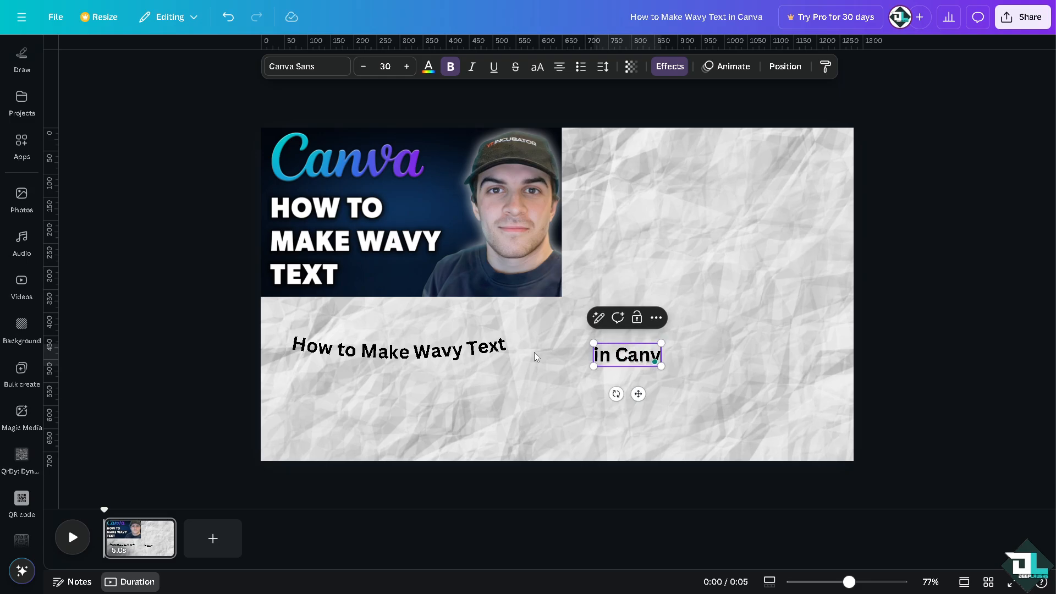
{"action": "left_click", "coordinate": [502, 378]}
{"action": "left_click_drag", "start_coordinate": [606, 366], "coordinate": [536, 354]}
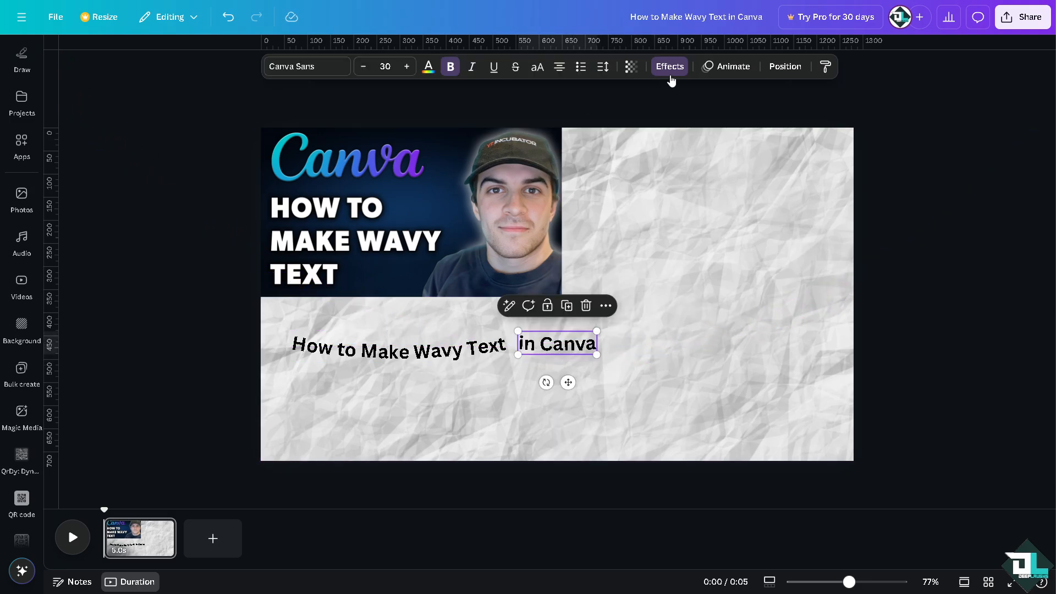
Try a curve on the 'in Canva' text, flatten it, and open the background's edit options.
{"action": "left_click", "coordinate": [669, 66]}
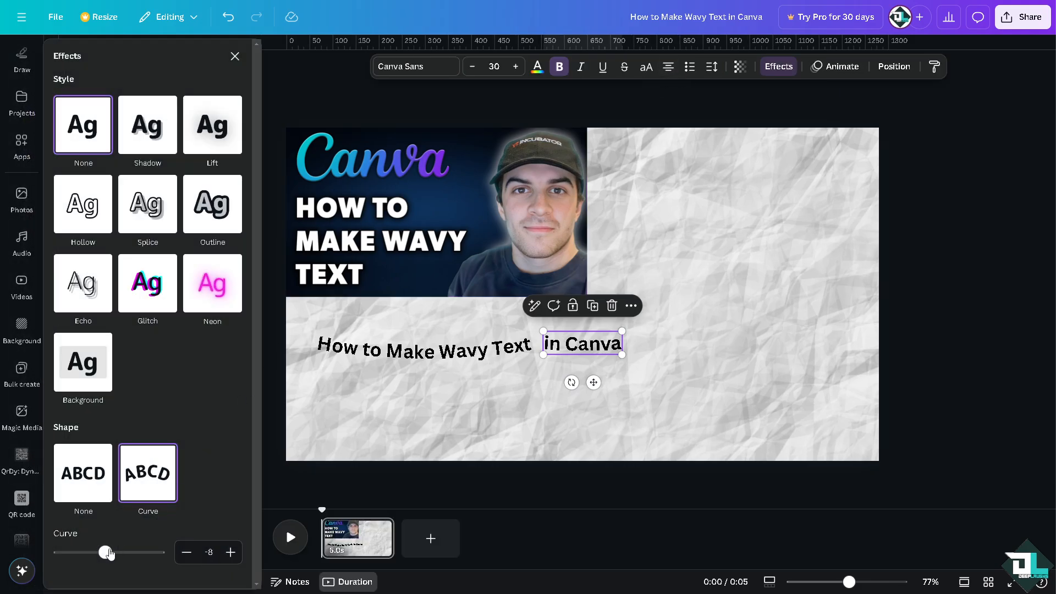
{"action": "mouse_move", "coordinate": [105, 552]}
{"action": "left_mouse_down"}
{"action": "mouse_move", "coordinate": [120, 553]}
{"action": "mouse_move", "coordinate": [111, 553]}
{"action": "left_mouse_up"}
{"action": "left_click", "coordinate": [691, 338]}
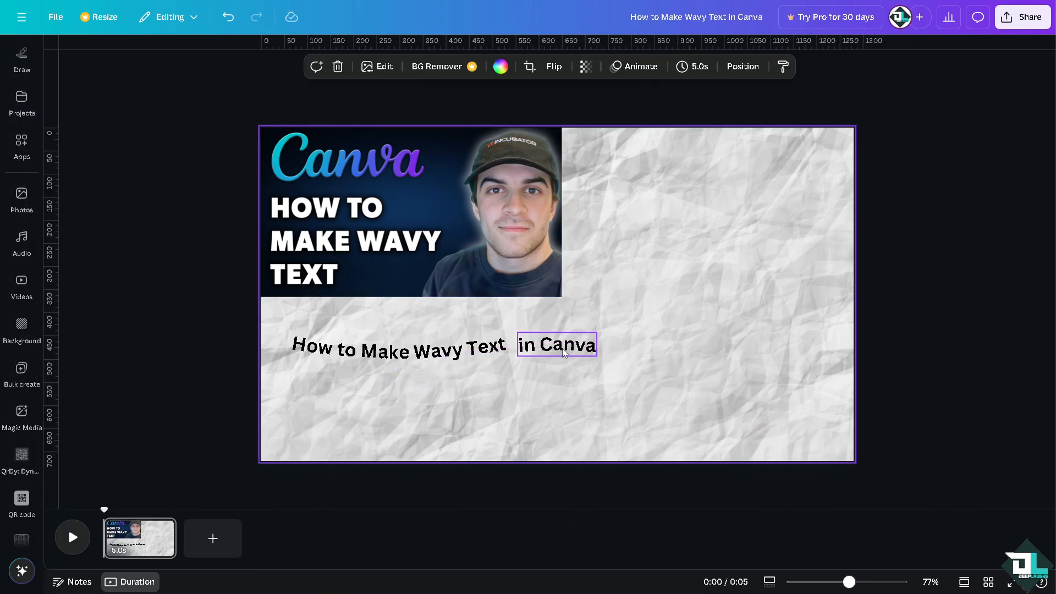
{"action": "left_click", "coordinate": [385, 67]}
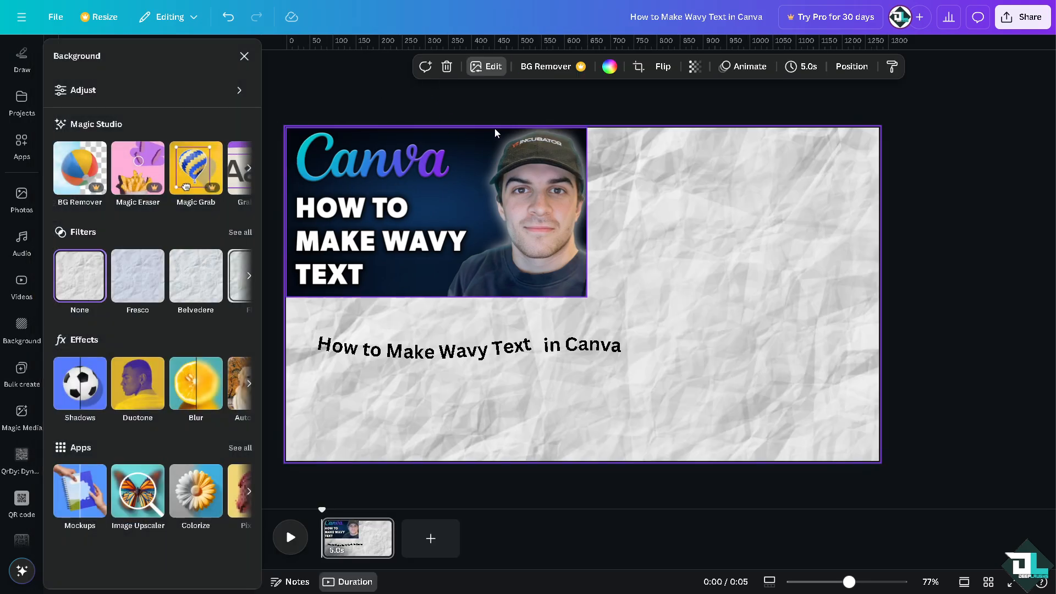
Give 'in Canva' a slight Curve effect and nudge it slightly left into place.
{"action": "left_click", "coordinate": [589, 347]}
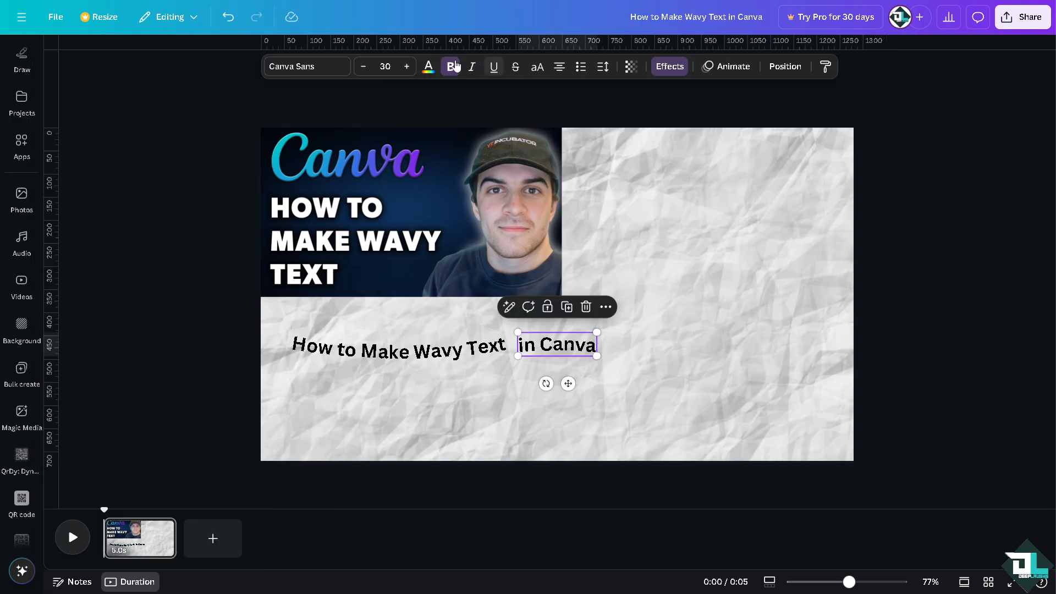
{"action": "left_click", "coordinate": [655, 67]}
{"action": "left_click", "coordinate": [165, 465]}
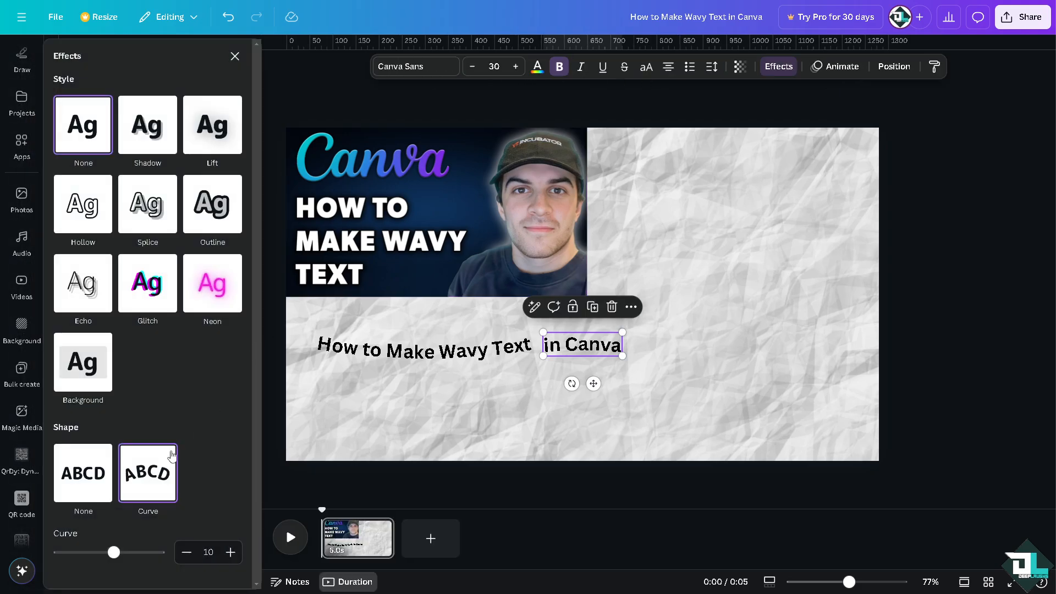
{"action": "mouse_move", "coordinate": [119, 553]}
{"action": "left_mouse_down"}
{"action": "mouse_move", "coordinate": [110, 553]}
{"action": "mouse_move", "coordinate": [122, 552]}
{"action": "left_mouse_up"}
{"action": "left_click", "coordinate": [708, 371]}
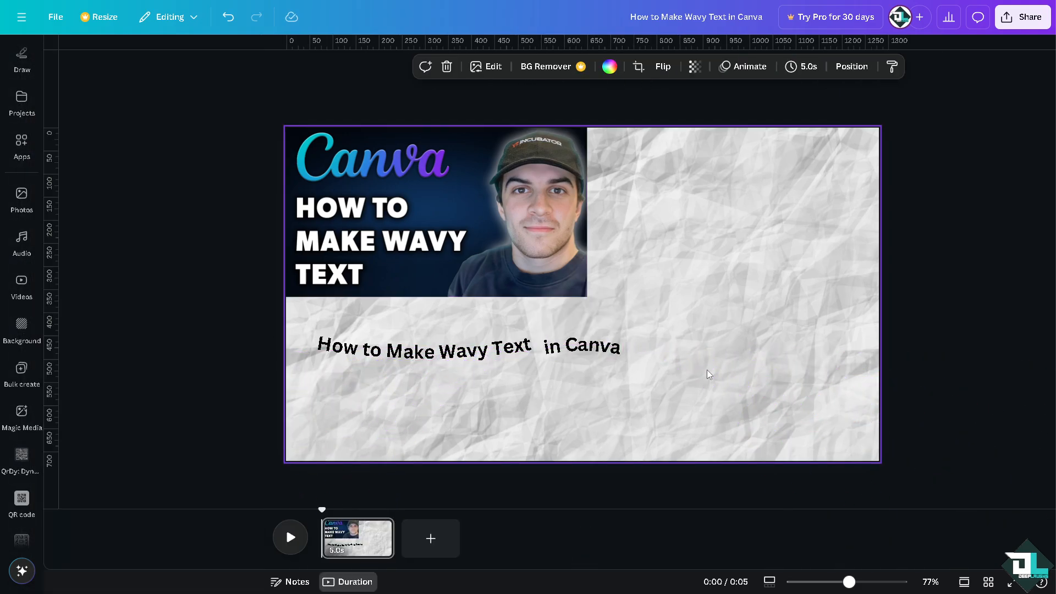
{"action": "left_click_drag", "start_coordinate": [579, 347], "coordinate": [573, 340]}
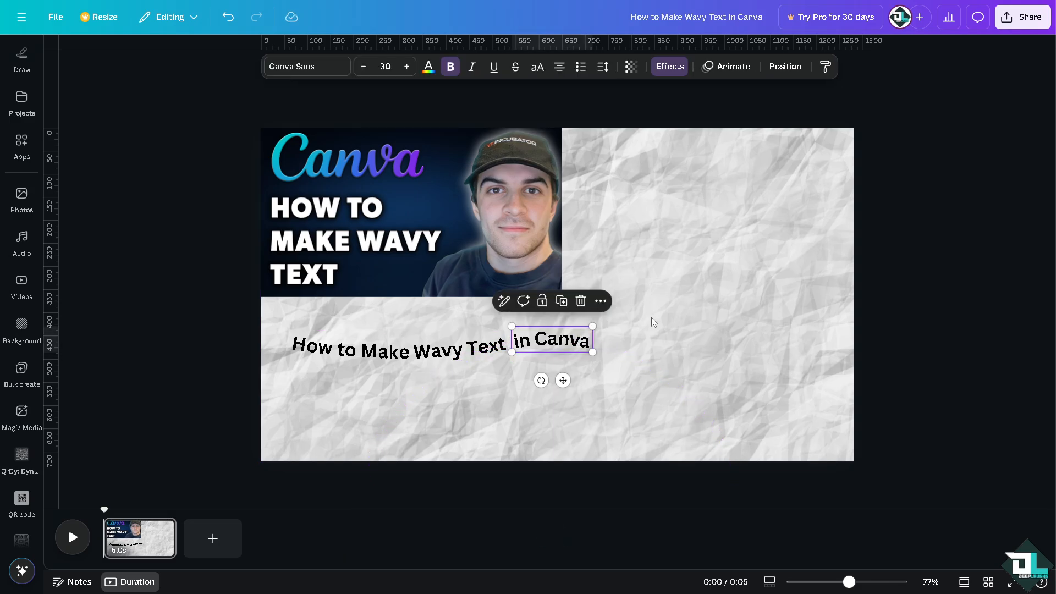
{"action": "left_click", "coordinate": [708, 299]}
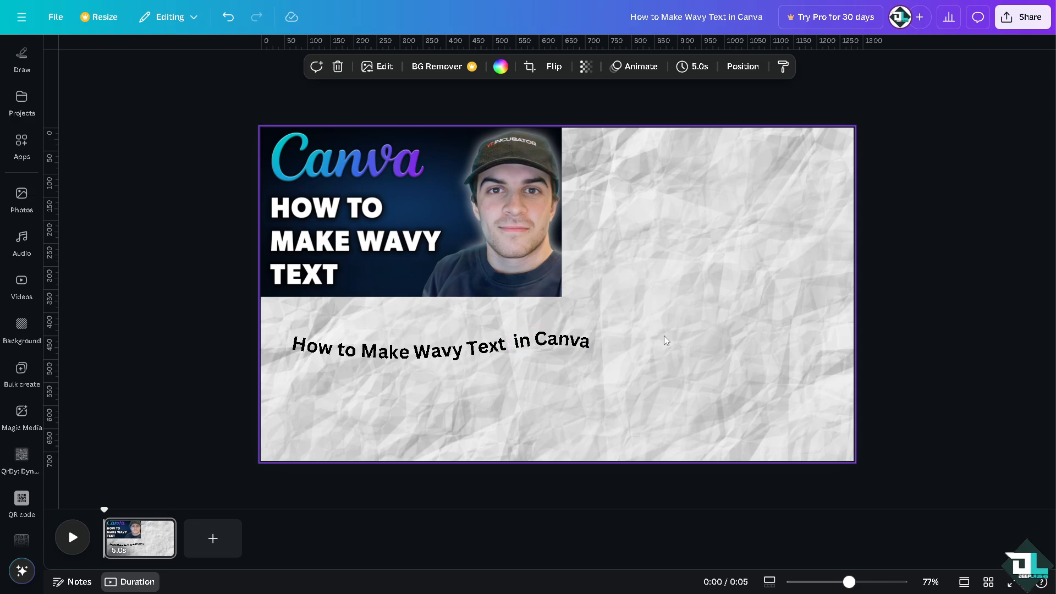
Insert a space between the letters of 'How to Make Wavy Text' to widen its spacing.
{"action": "left_click", "coordinate": [21, 411]}
{"action": "left_click", "coordinate": [347, 344]}
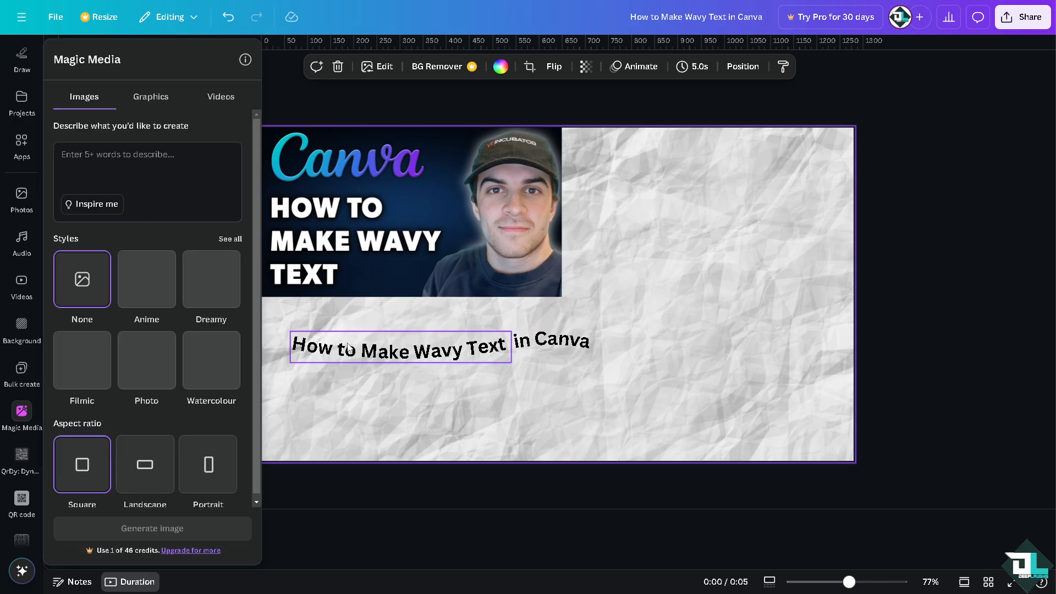
{"action": "double_click", "coordinate": [322, 343]}
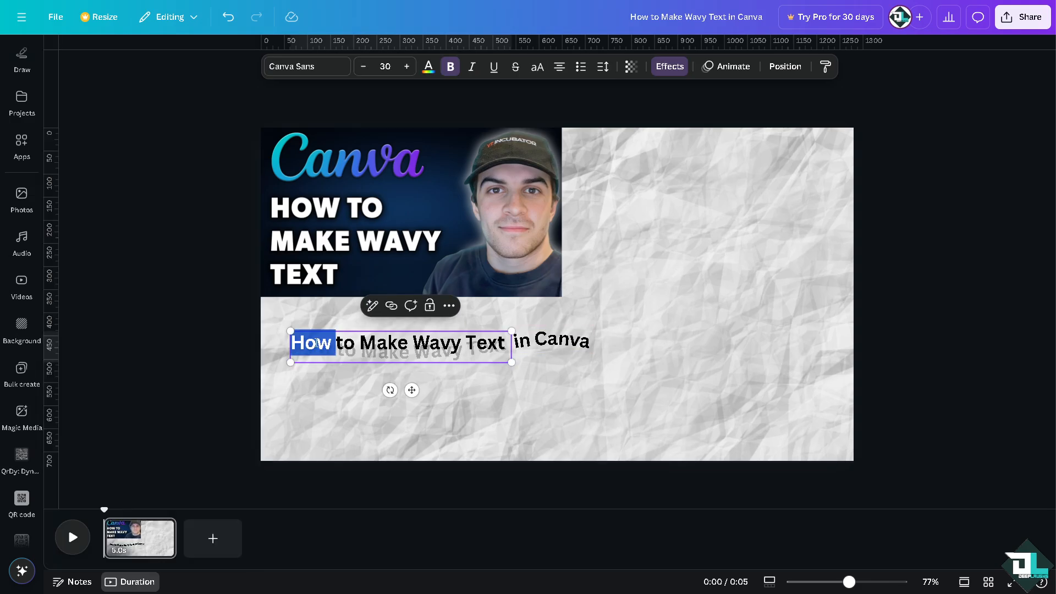
{"action": "left_click", "coordinate": [306, 344]}
{"action": "left_click", "coordinate": [321, 345]}
{"action": "left_click", "coordinate": [347, 344]}
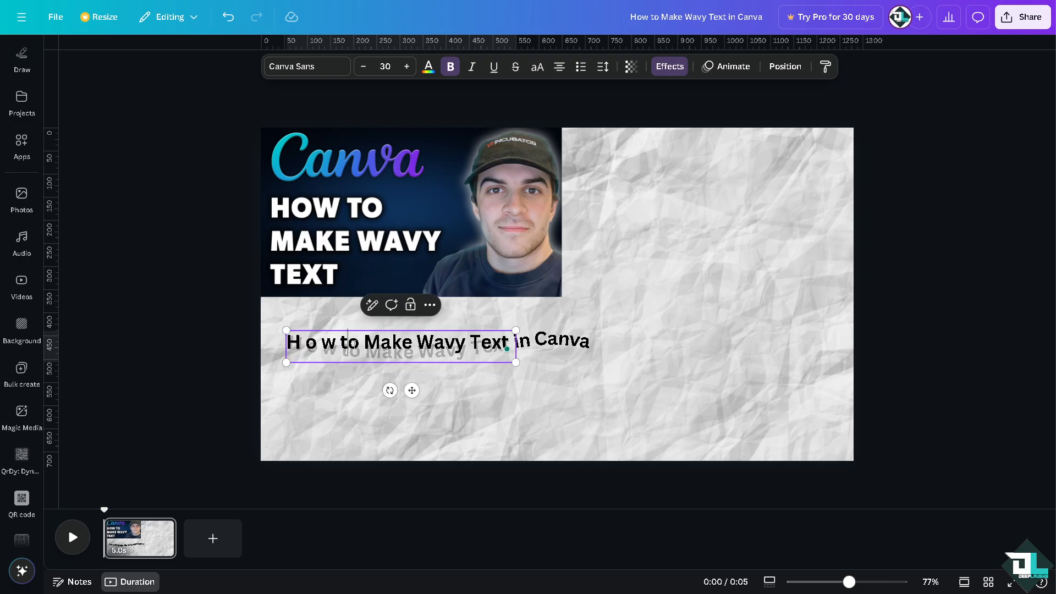
{"action": "left_click", "coordinate": [400, 344]}
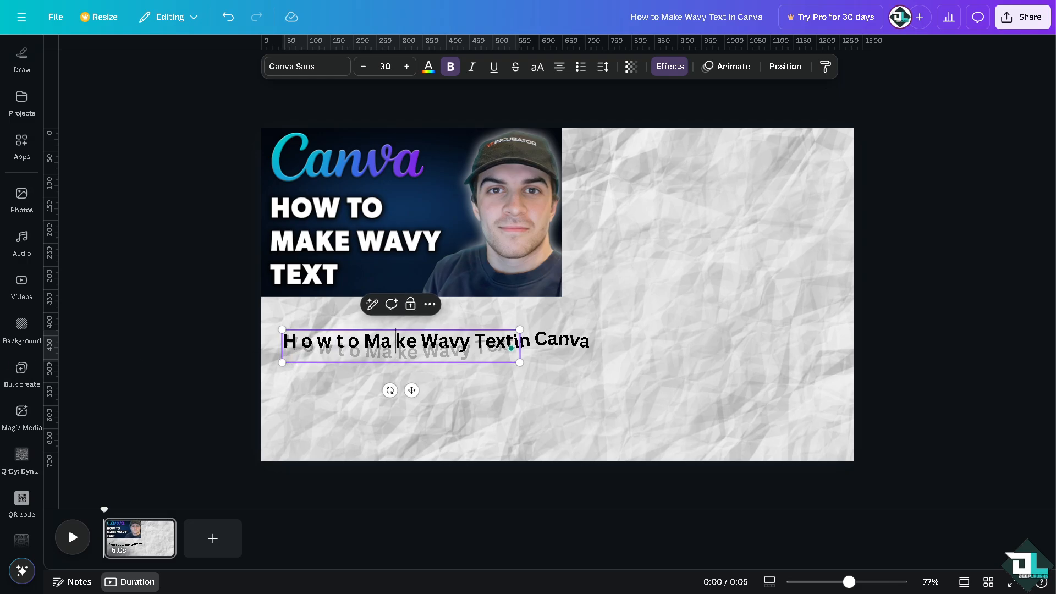
{"action": "left_click", "coordinate": [409, 345]}
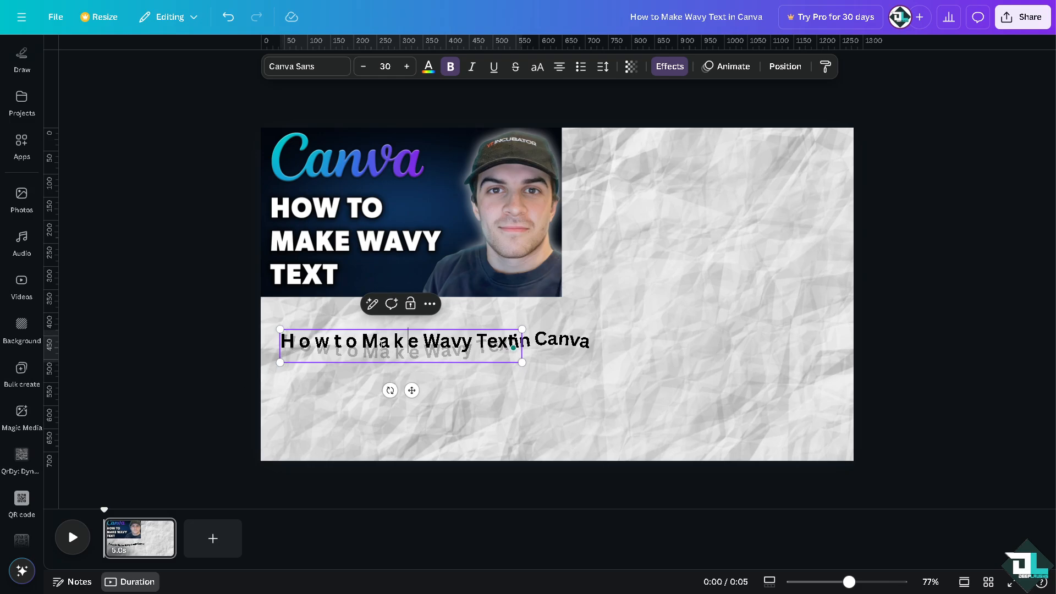
{"action": "left_click", "coordinate": [379, 344]}
{"action": "left_click", "coordinate": [444, 343]}
{"action": "left_click", "coordinate": [456, 342]}
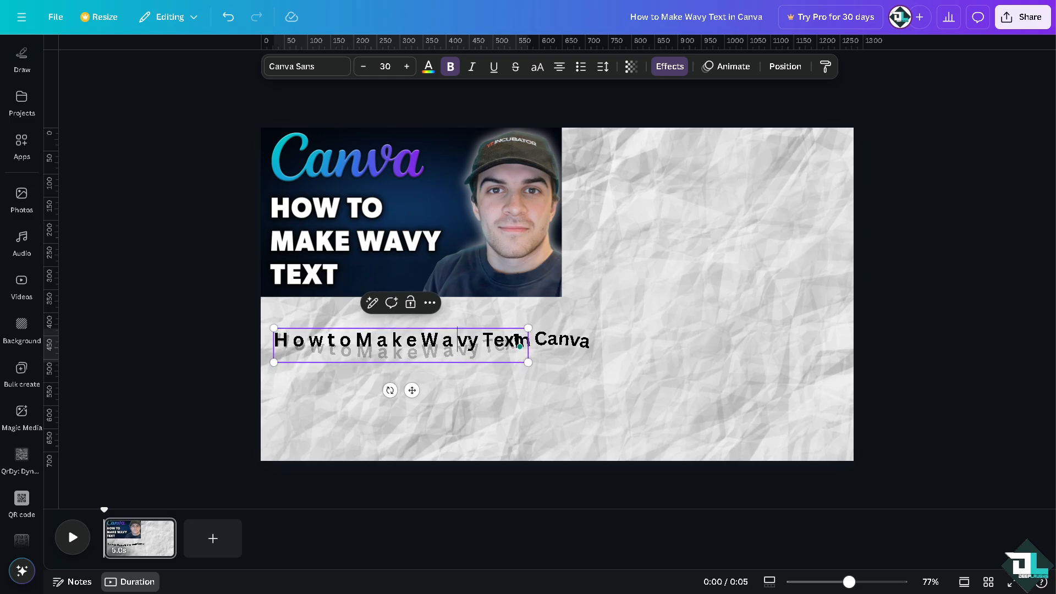
{"action": "left_click", "coordinate": [471, 343]}
{"action": "left_click", "coordinate": [508, 341]}
{"action": "left_click", "coordinate": [521, 341]}
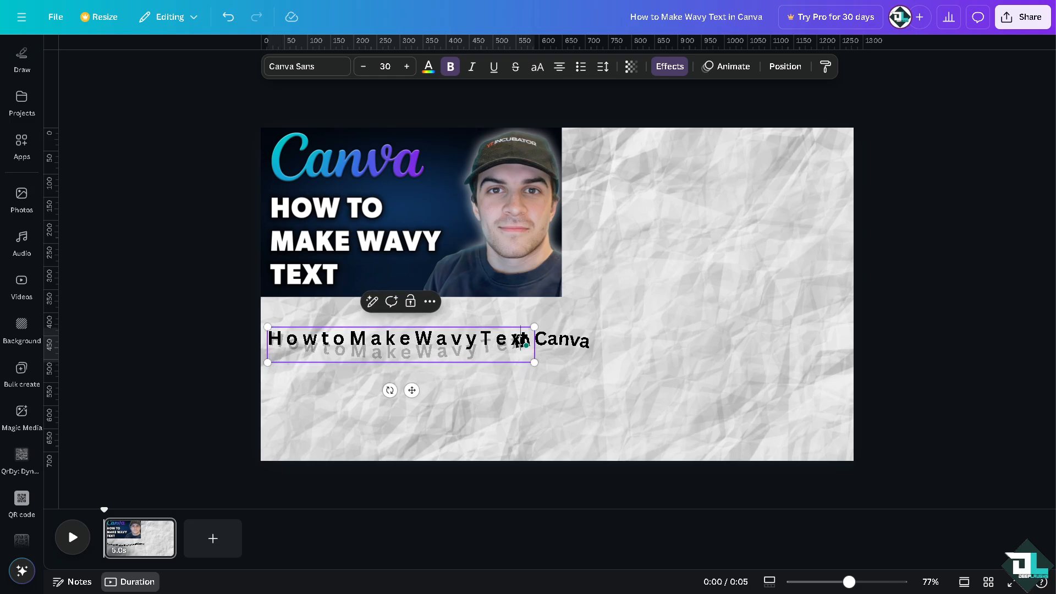
{"action": "left_click", "coordinate": [614, 369]}
Space out the letters of 'in Canva' and place it just after 'Text' on the arc.
{"action": "left_click_drag", "start_coordinate": [576, 348], "coordinate": [602, 347]}
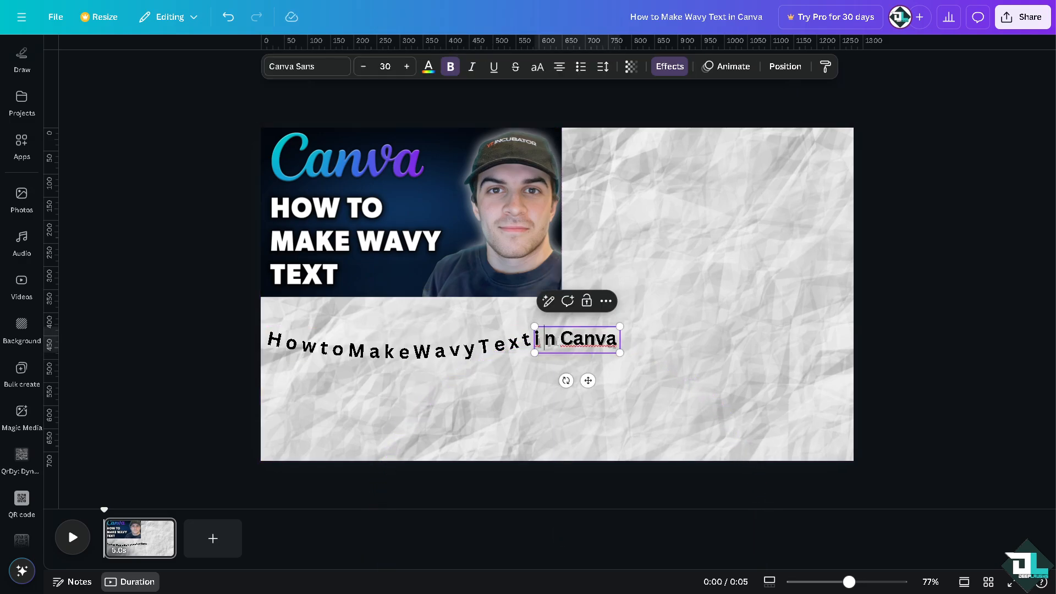
{"action": "left_click", "coordinate": [573, 343]}
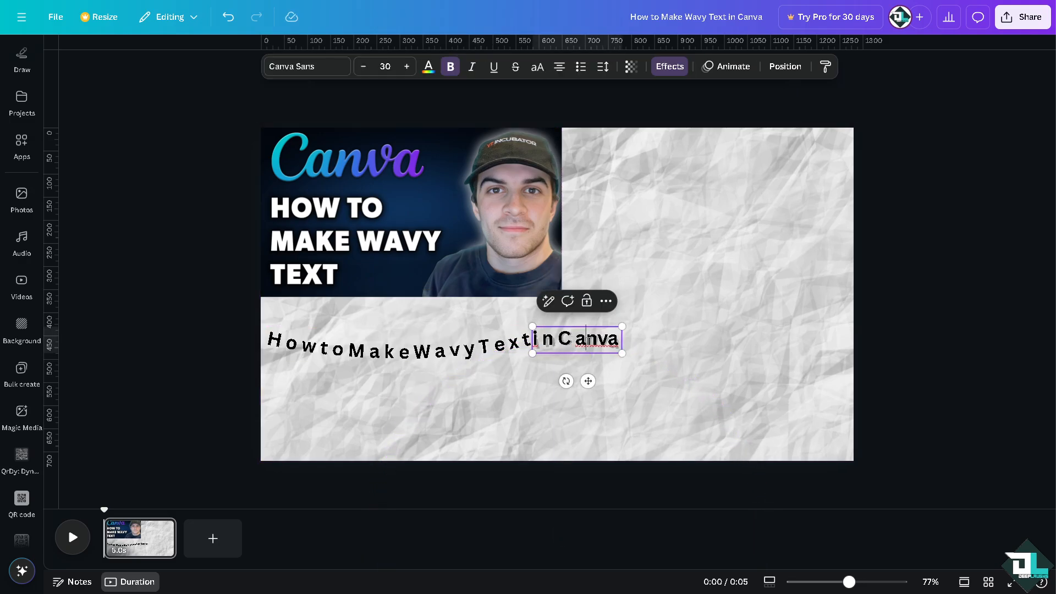
{"action": "left_click", "coordinate": [601, 341]}
{"action": "left_click", "coordinate": [612, 341]}
{"action": "left_click", "coordinate": [669, 352]}
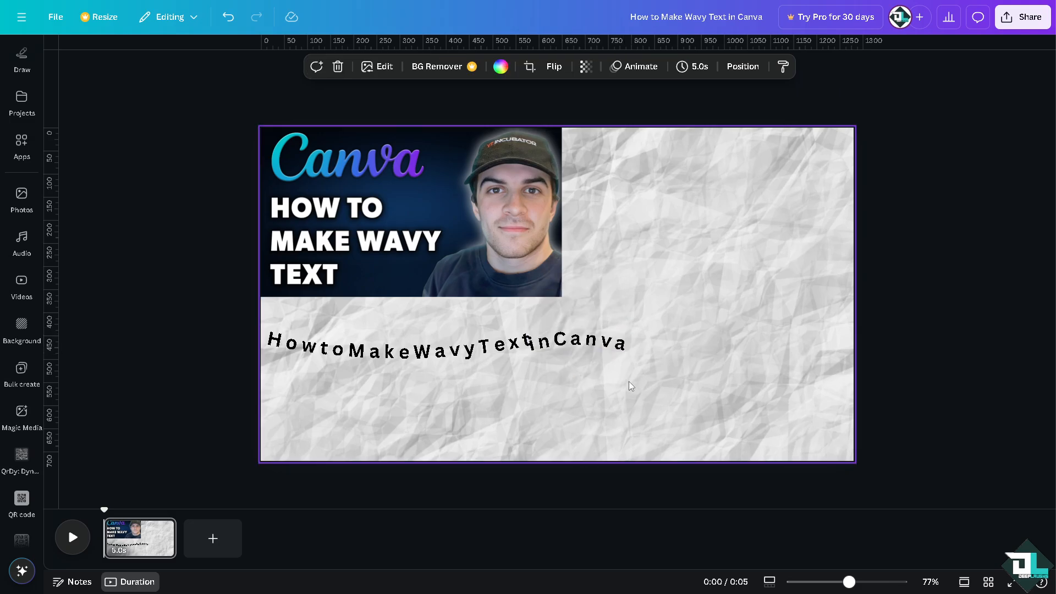
{"action": "left_click_drag", "start_coordinate": [555, 343], "coordinate": [564, 342]}
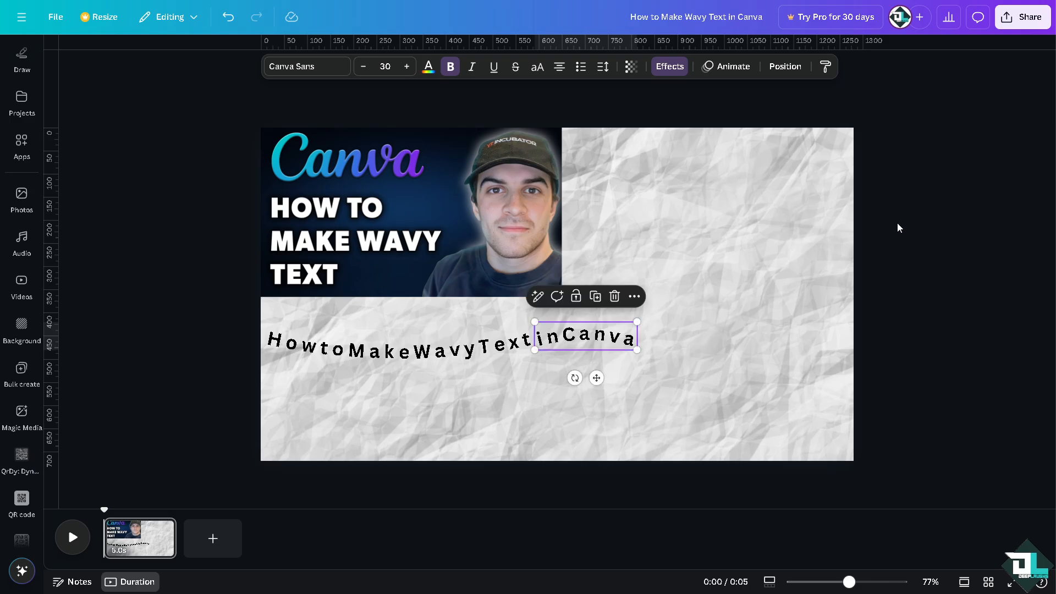
Check the Share panel's download file types, then present the finished slide full screen.
{"action": "left_click", "coordinate": [1022, 17]}
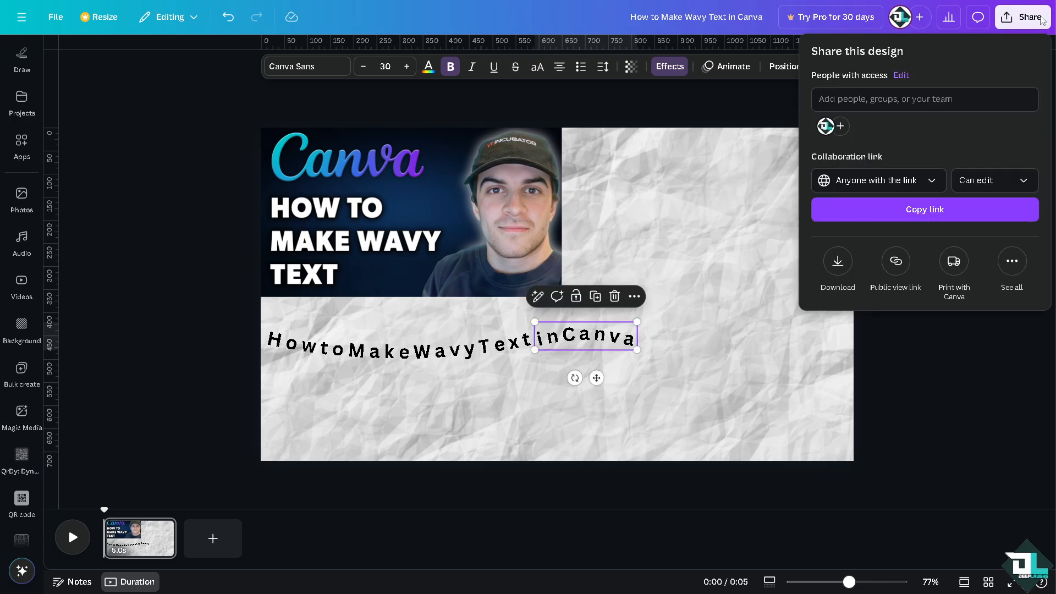
{"action": "left_click", "coordinate": [854, 264]}
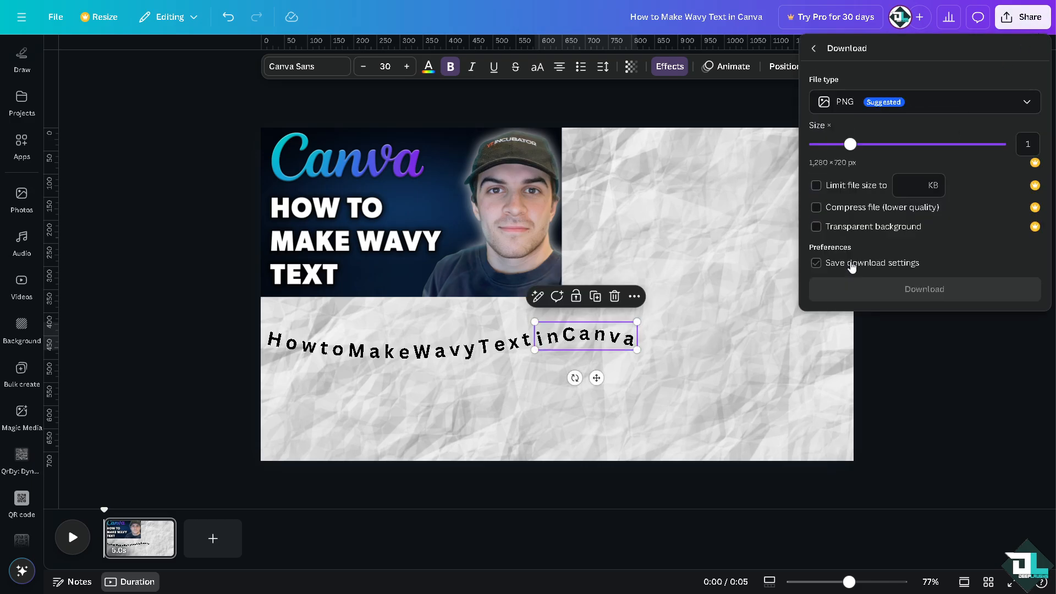
{"action": "left_click", "coordinate": [901, 103]}
{"action": "left_click", "coordinate": [813, 49]}
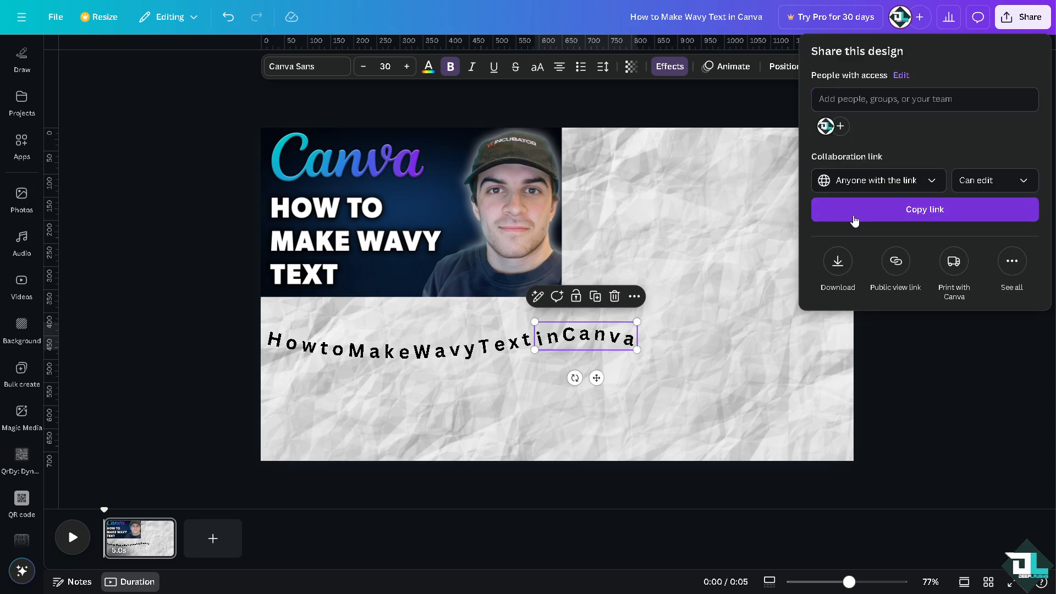
{"action": "left_click", "coordinate": [753, 343]}
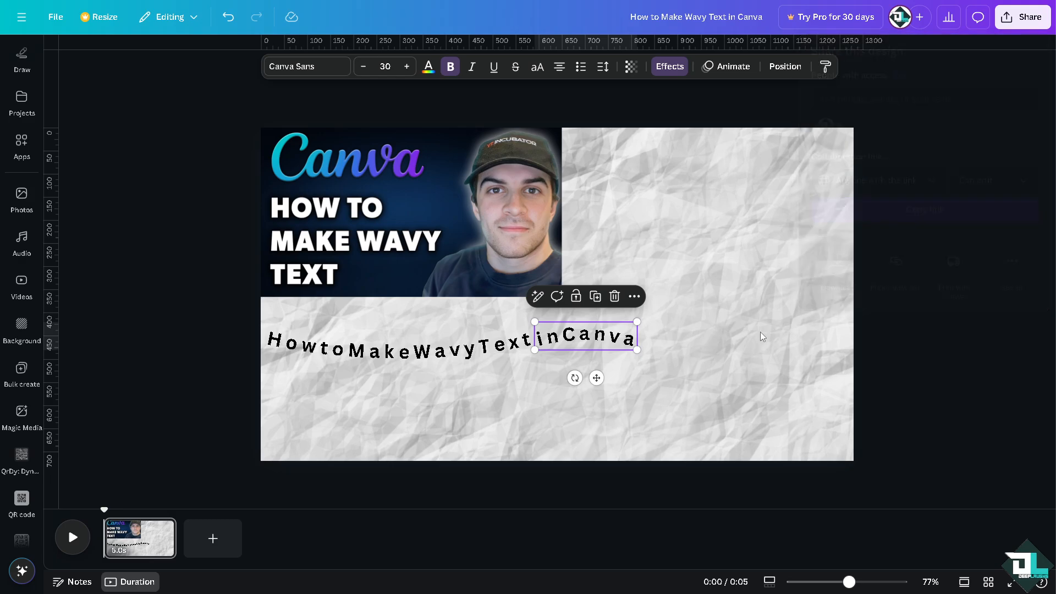
{"action": "left_click", "coordinate": [1014, 583]}
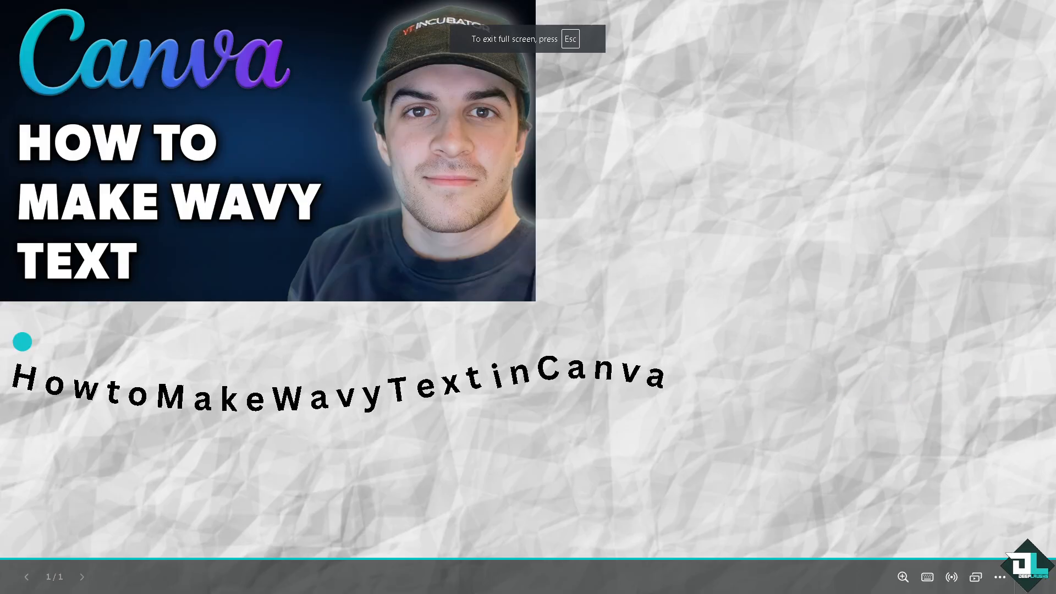